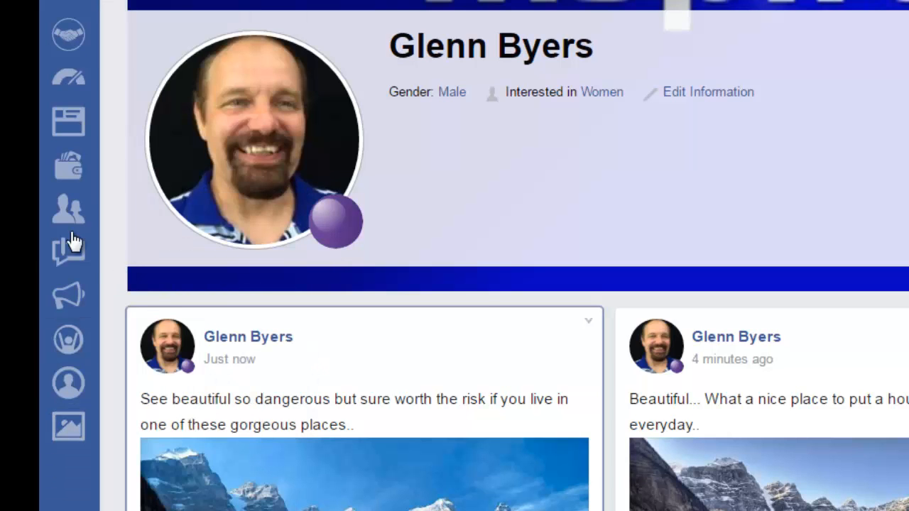
Step: Open the Blog section from the profile page and look over its My Blogs and New Post options
mouse_move(74, 242)
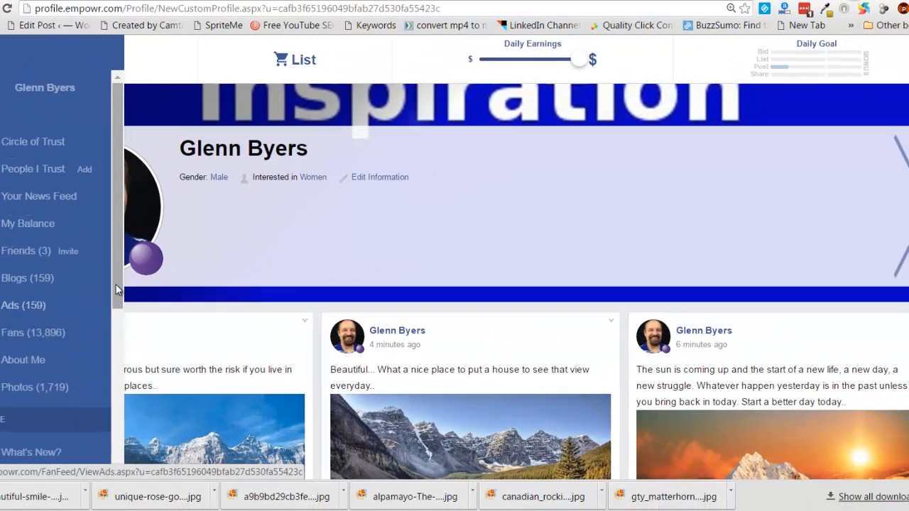
drag(289, 265, 282, 510)
scroll(111, 454, down, 2)
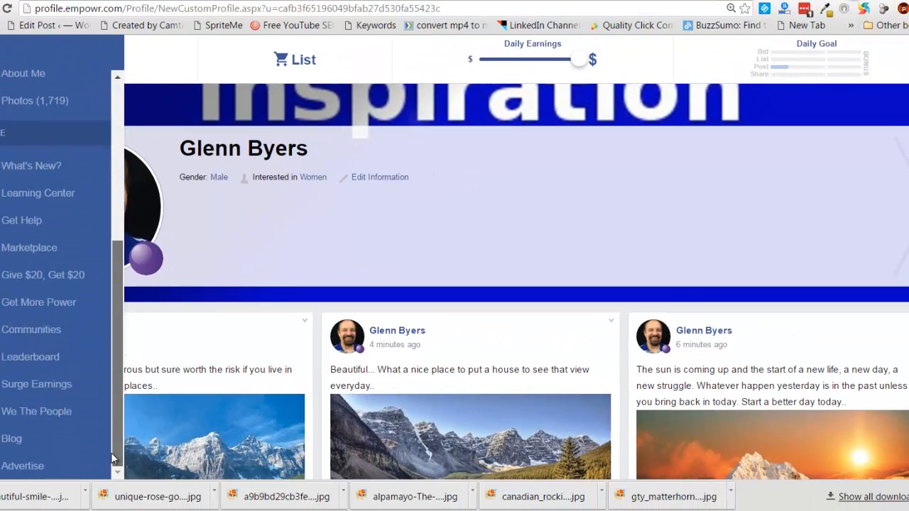
click(19, 444)
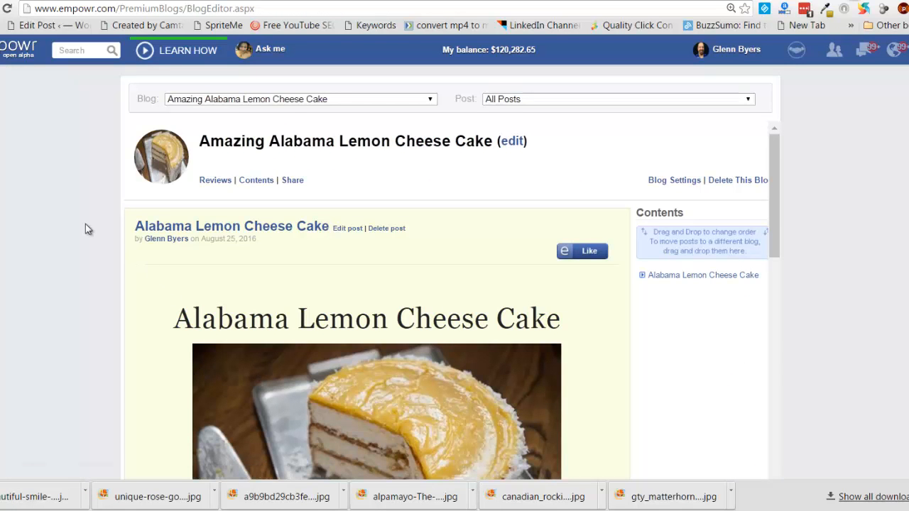
mouse_move(1, 408)
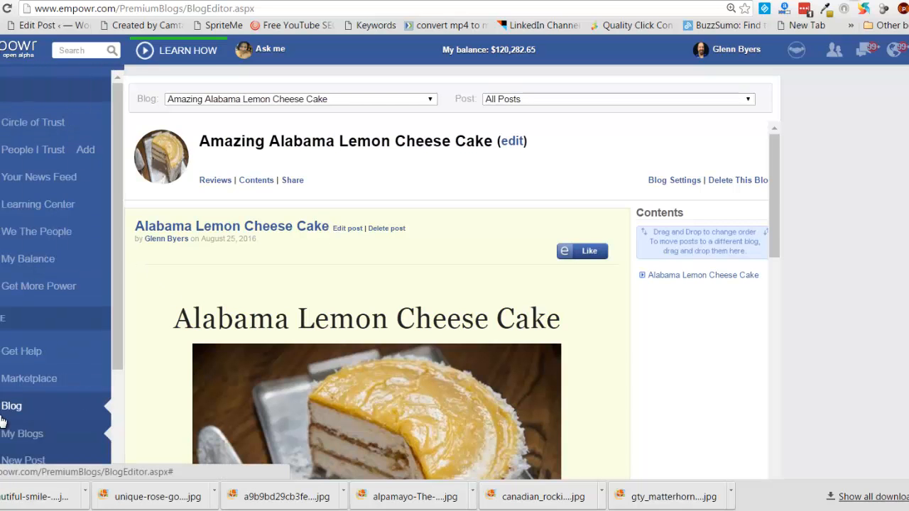
scroll(2, 421, down, 3)
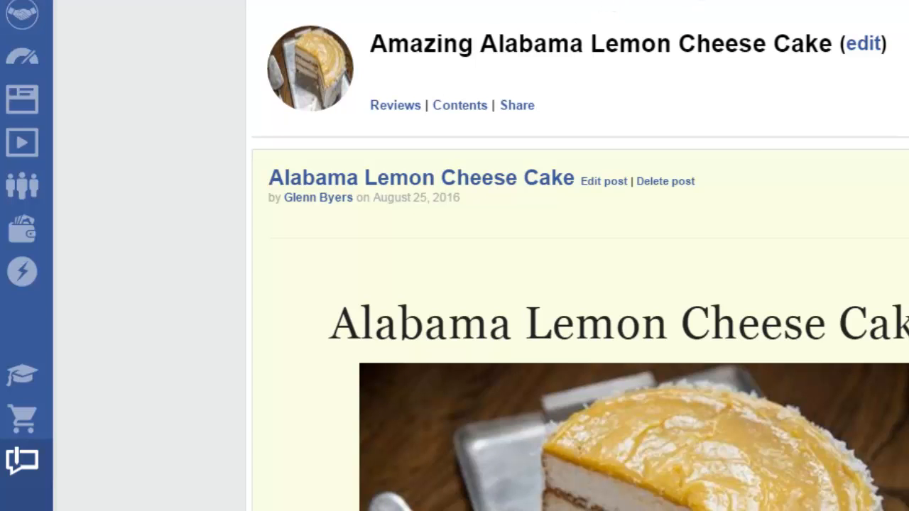
Step: Switch to the blog "How To Bid On Products In Empowr" and look through the blog choices down to Create New Blog
click(732, 0)
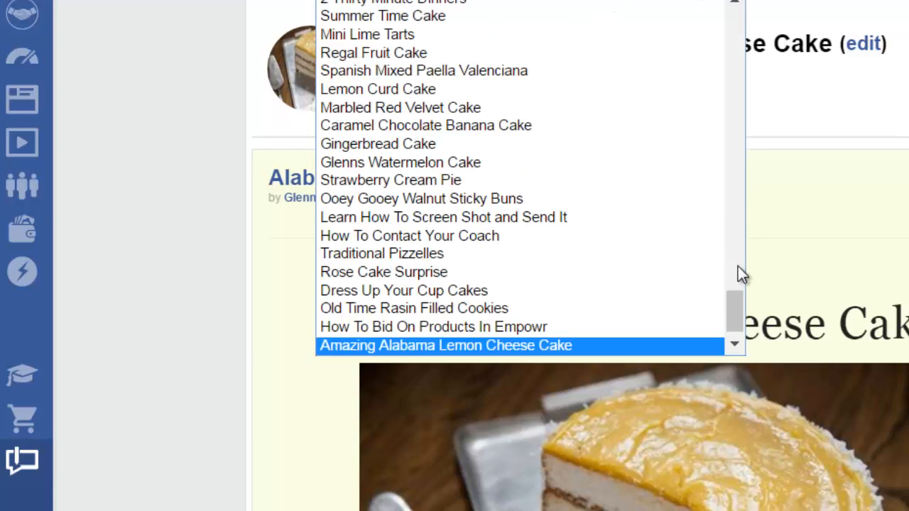
drag(736, 292, 738, 326)
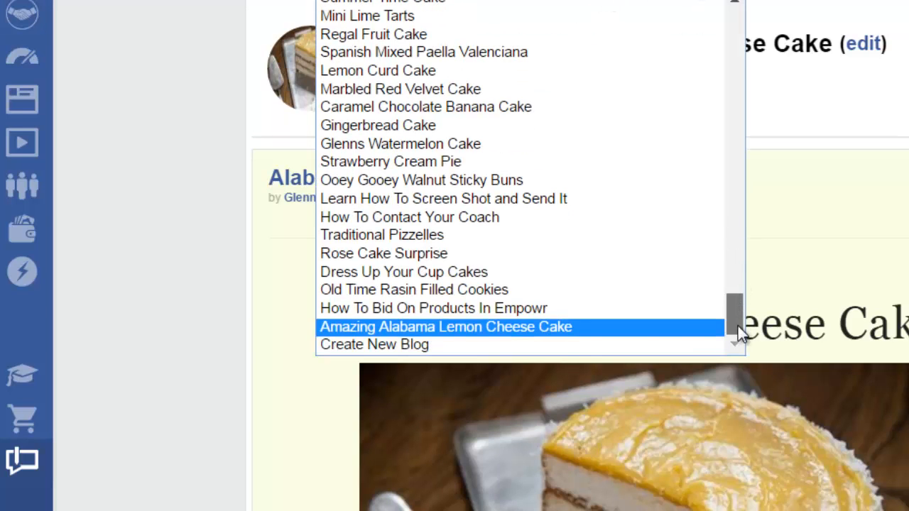
click(392, 308)
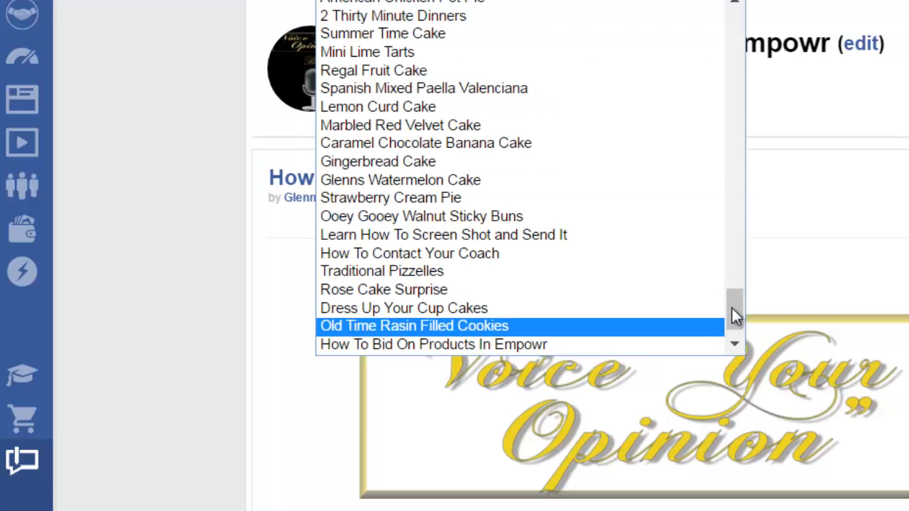
drag(732, 308, 738, 344)
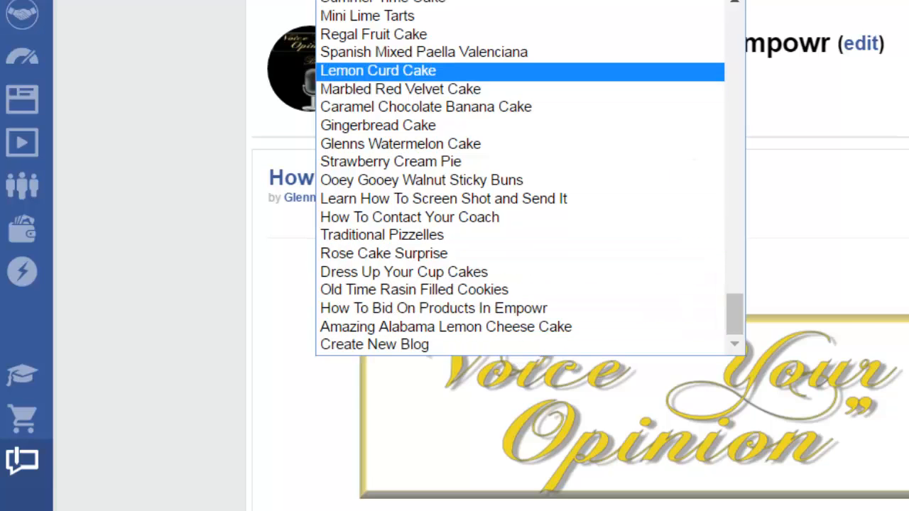
Step: Check which post choices are offered for the "How To Bid On Products In Empowr" blog
click(863, 0)
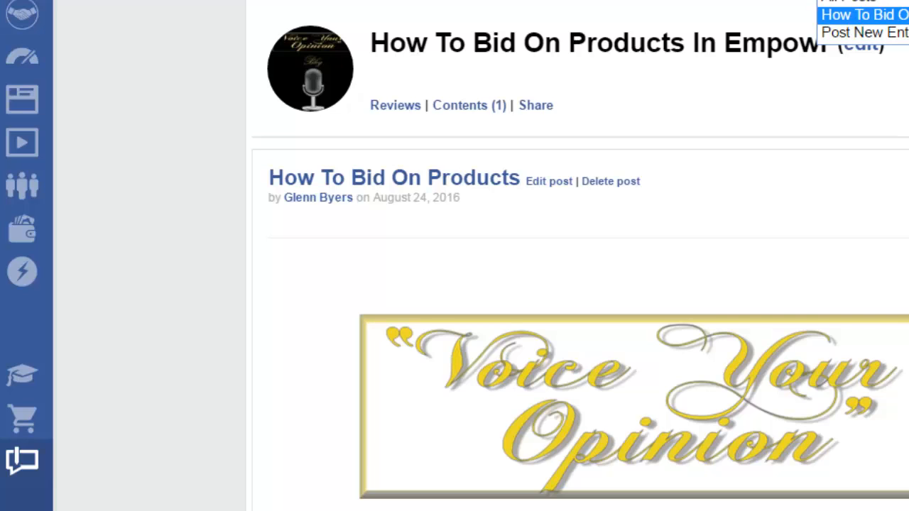
click(840, 14)
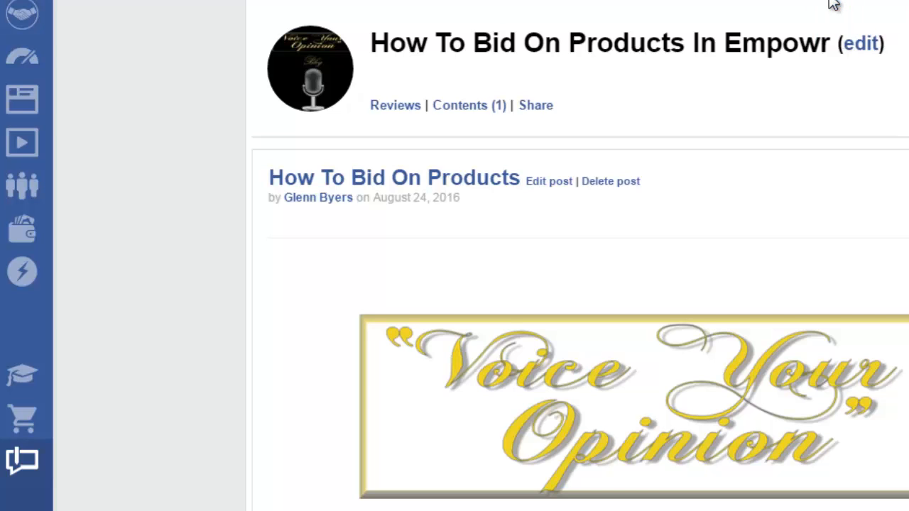
click(568, 91)
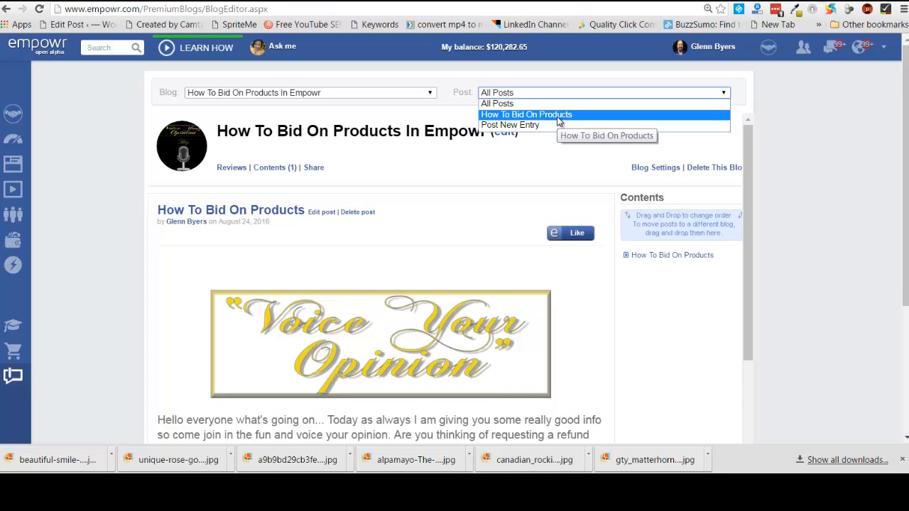
Step: Look through the "How To Bid On Products" post down to its publishing status and link, and return to its title
scroll(363, 266, down, 5)
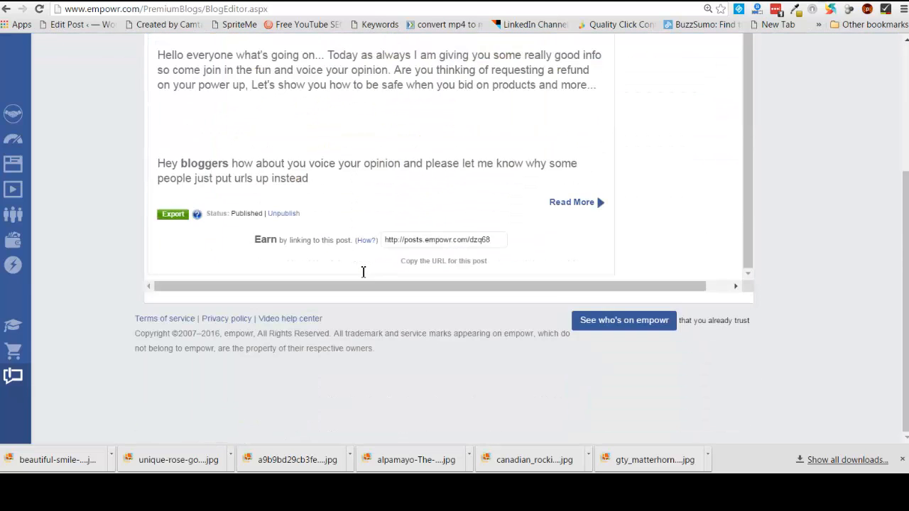
scroll(361, 270, up, 5)
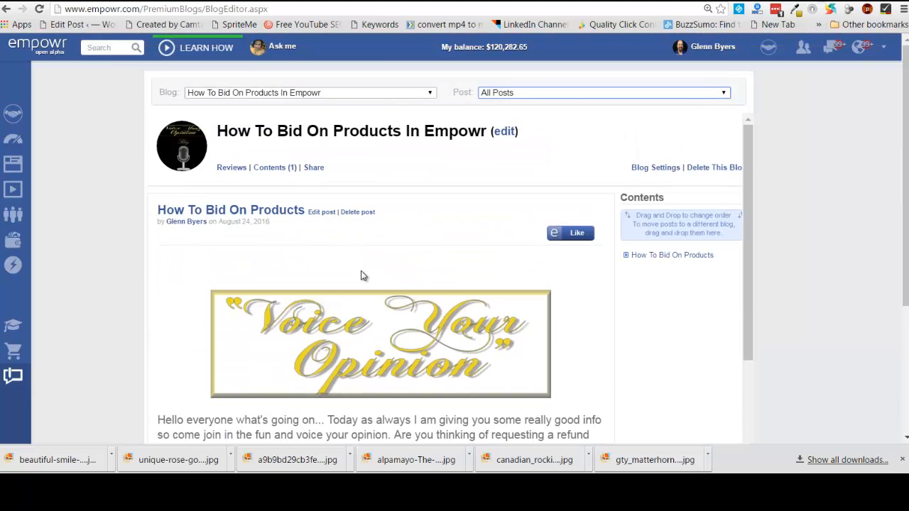
scroll(360, 275, down, 5)
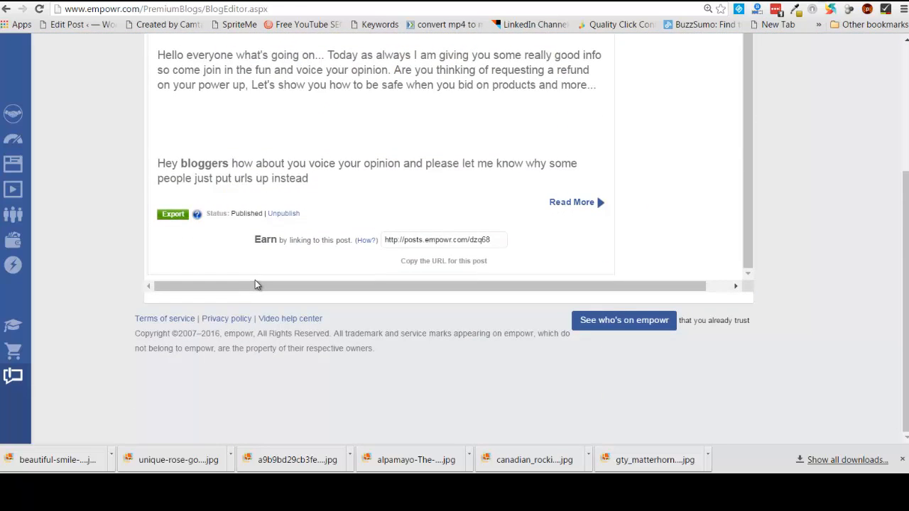
scroll(256, 281, up, 5)
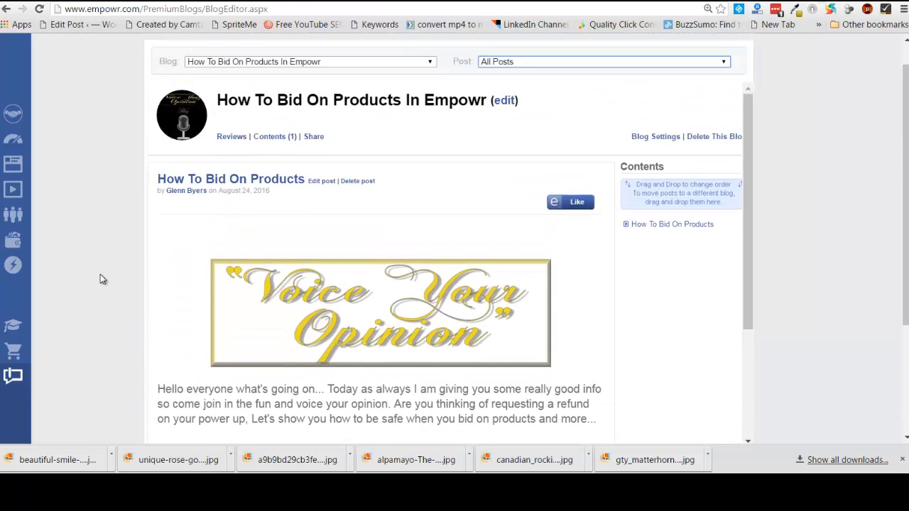
scroll(100, 278, up, 1)
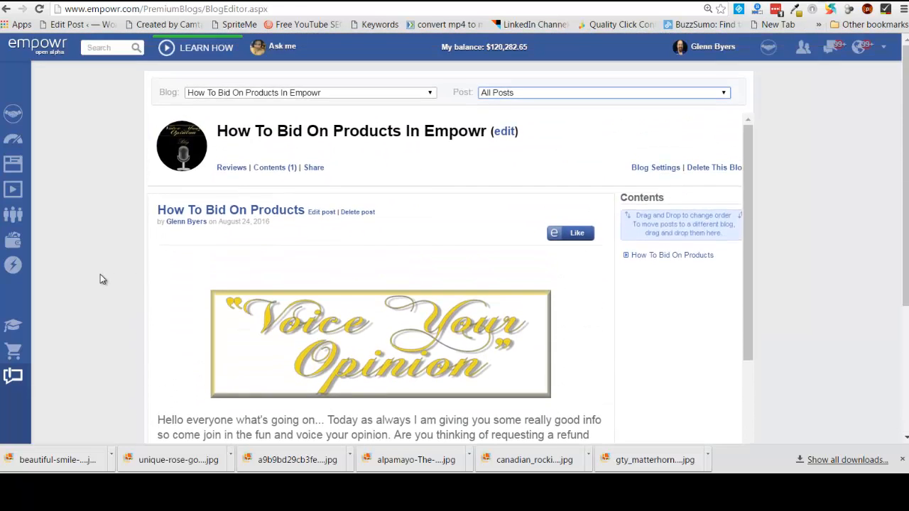
Step: Switch to the blog "Amazing Alabama Lemon Cheese Cake" and look over its post and pictures
click(430, 97)
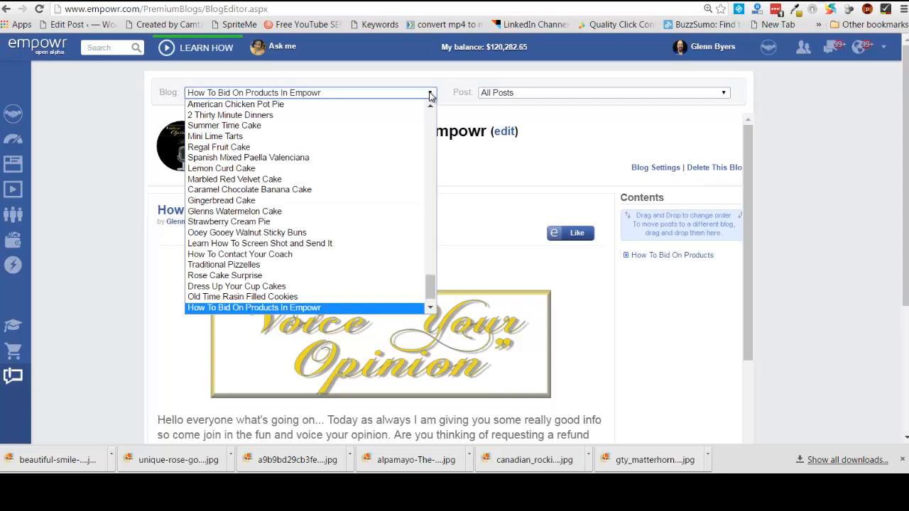
scroll(276, 290, down, 1)
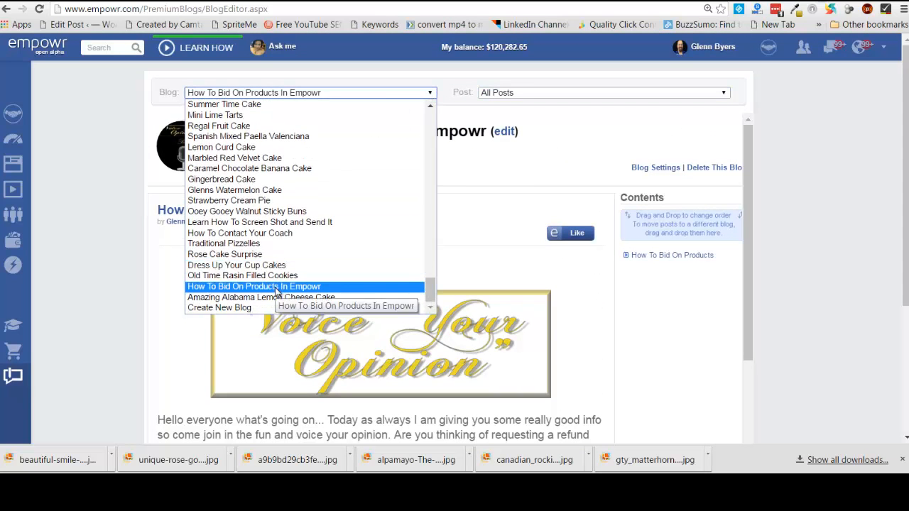
click(277, 298)
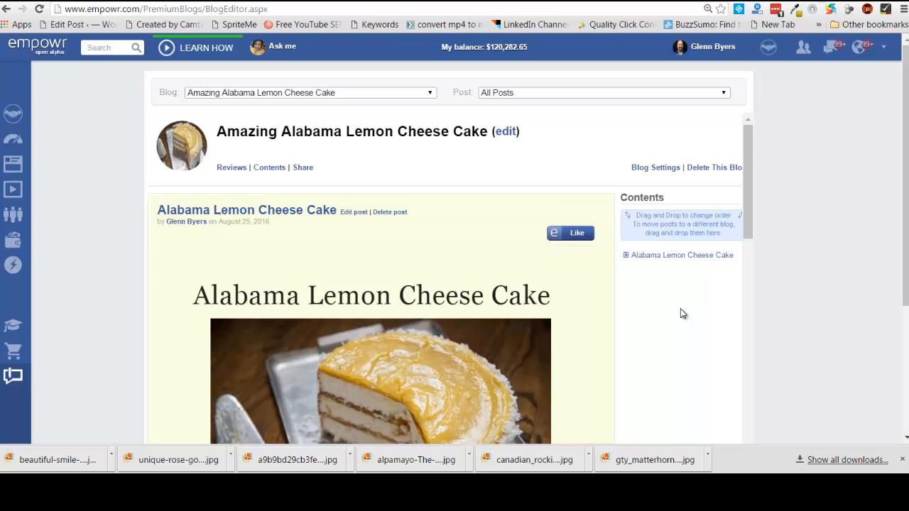
scroll(680, 314, down, 3)
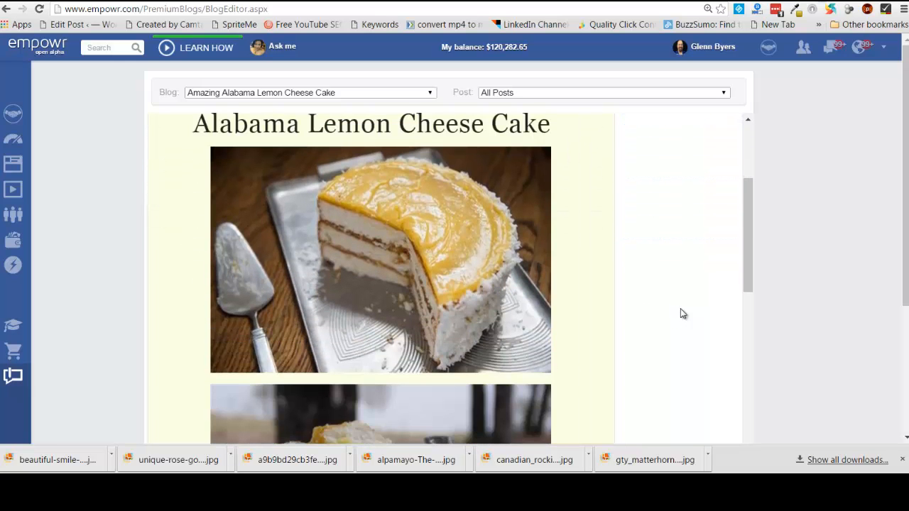
scroll(687, 267, up, 2)
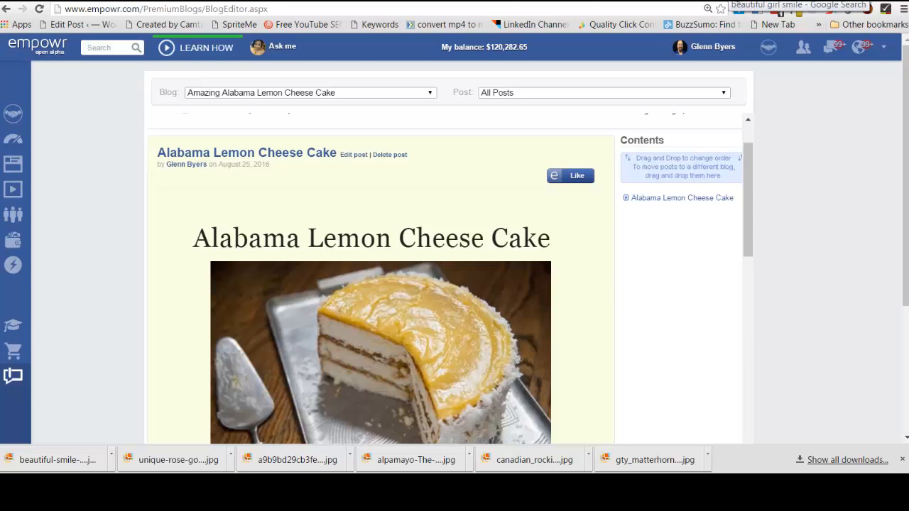
Step: Switch to the open Google Images page, search for "fancy cakes" and browse the pictures
click(729, 1)
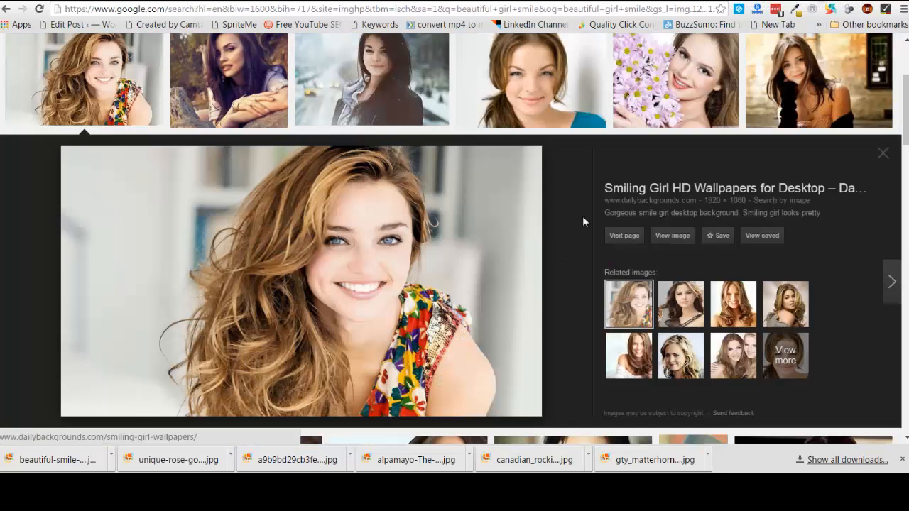
scroll(275, 263, up, 3)
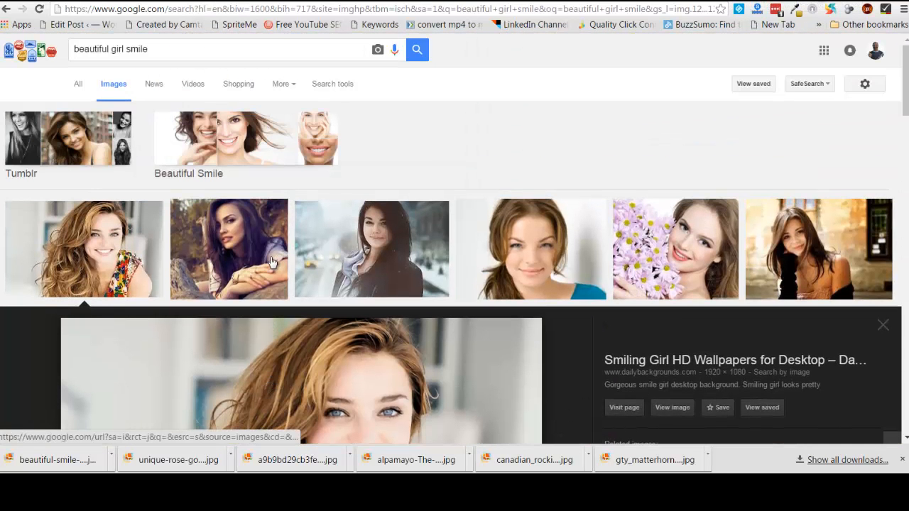
drag(164, 54, 50, 48)
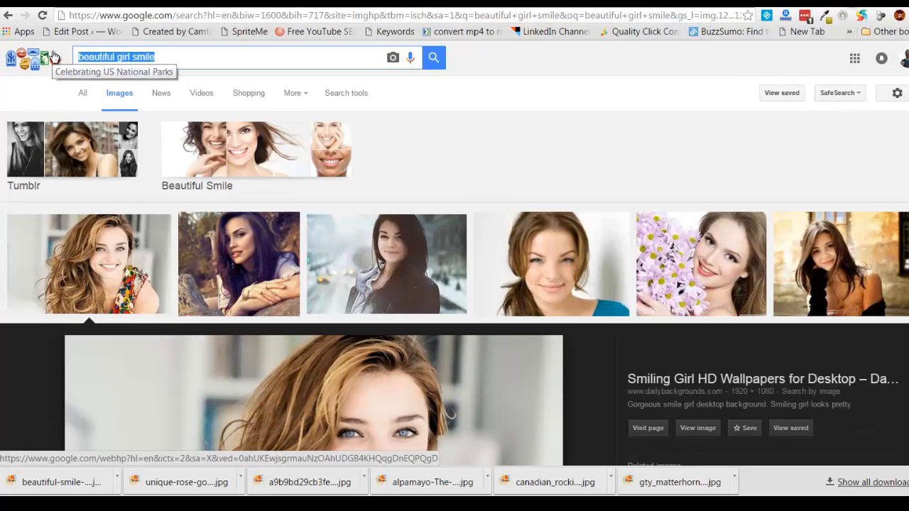
text(fancy cakes)
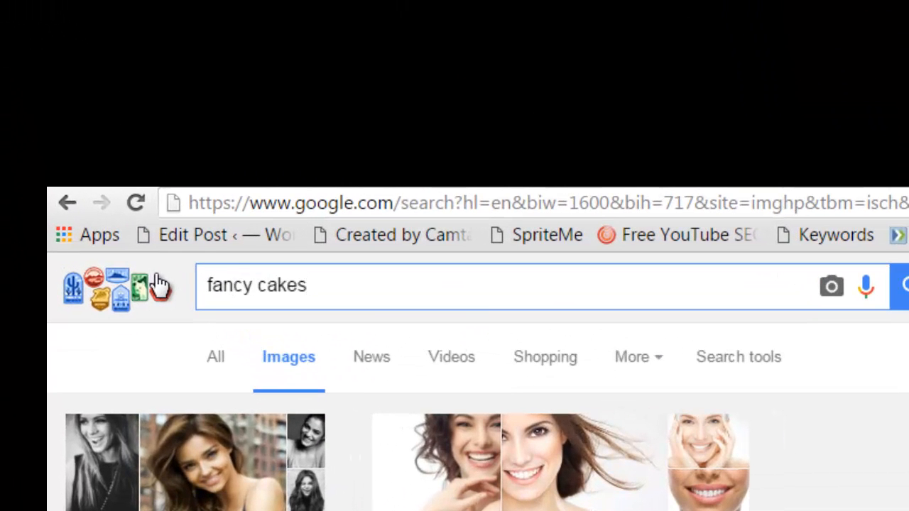
key(Return)
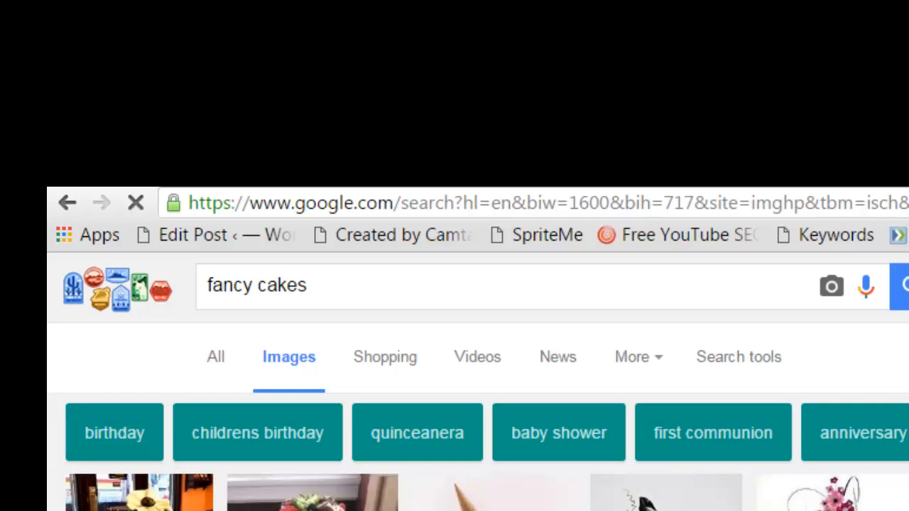
scroll(478, 381, down, 5)
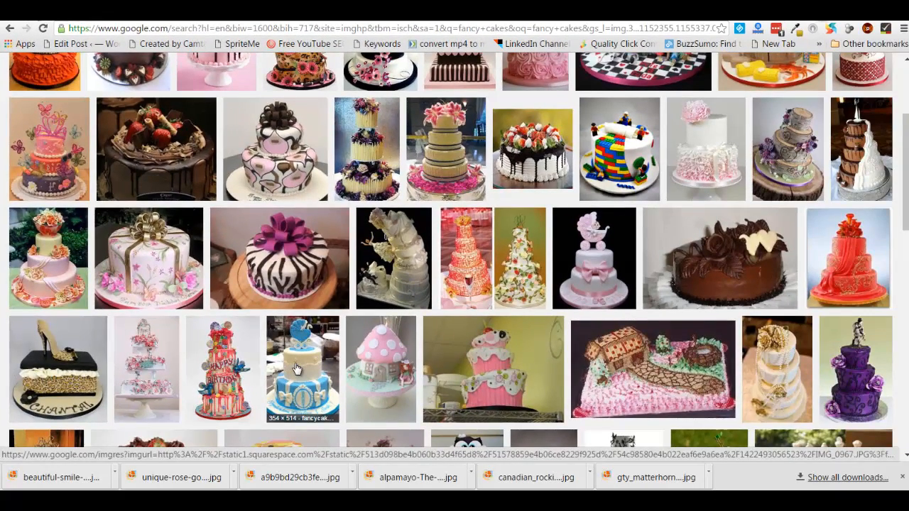
scroll(297, 368, up, 3)
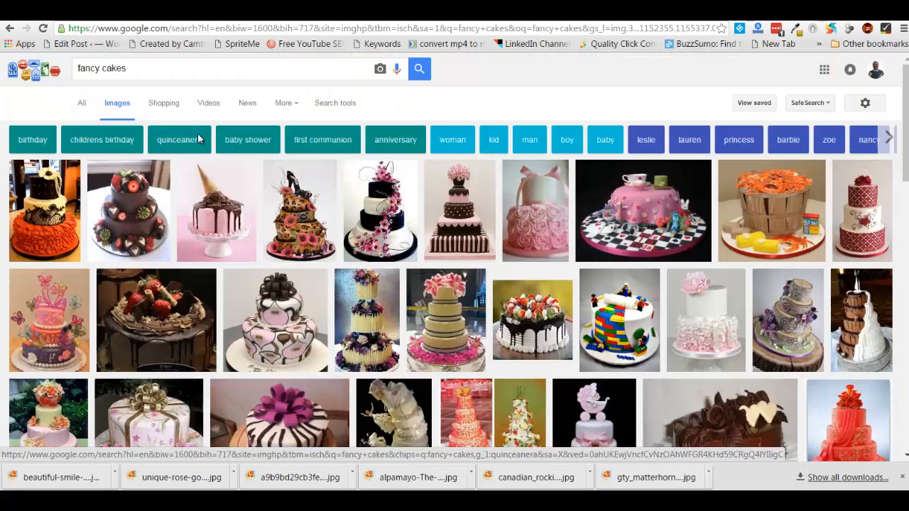
Step: Refine the image search to "fancy cakes recipe"
click(153, 66)
text(recipe)
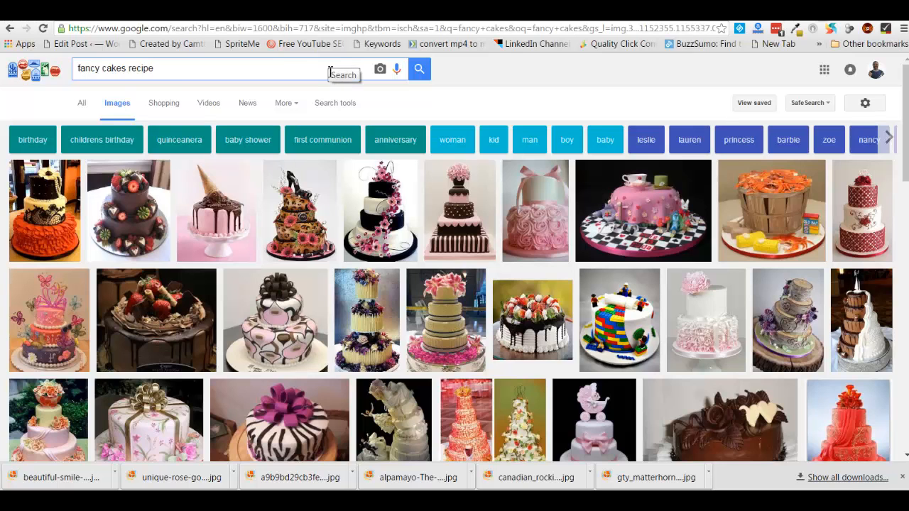
key(Return)
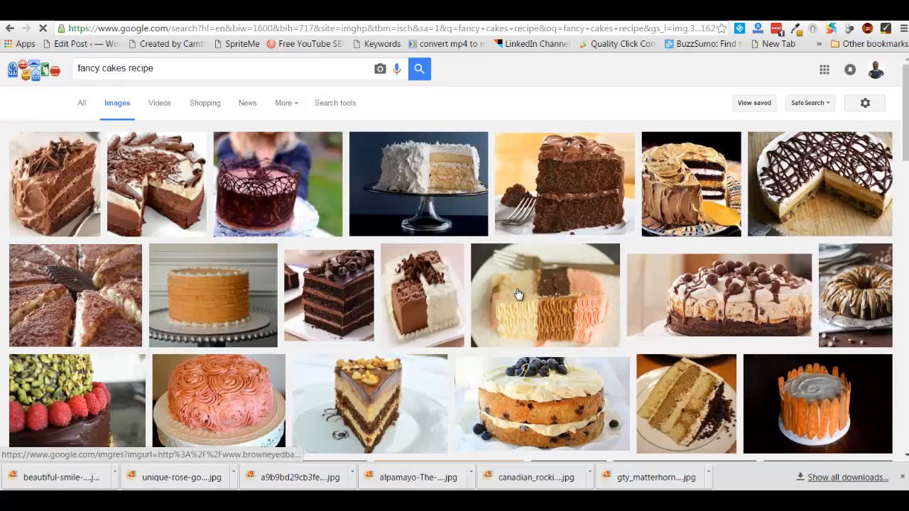
Step: Preview the pink rose-frosted cake picture, open its source page and look through the page for a recipe
scroll(519, 294, down, 1)
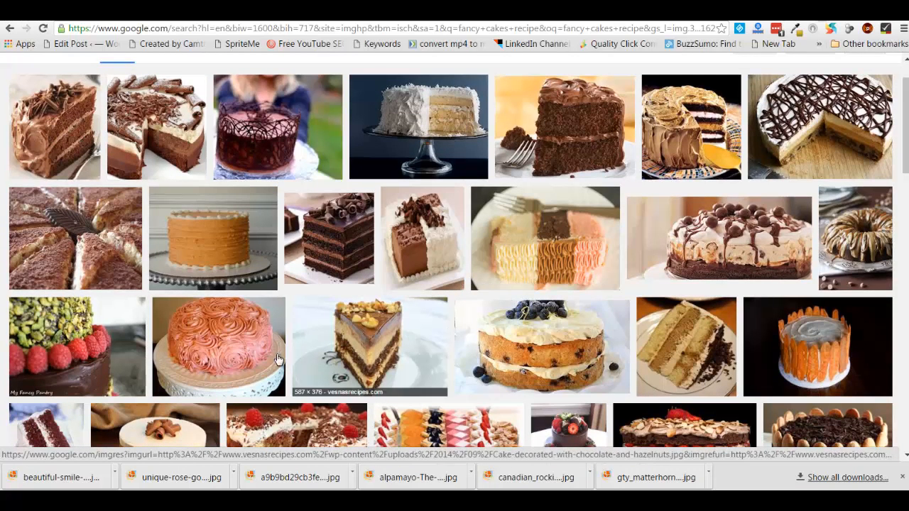
click(215, 357)
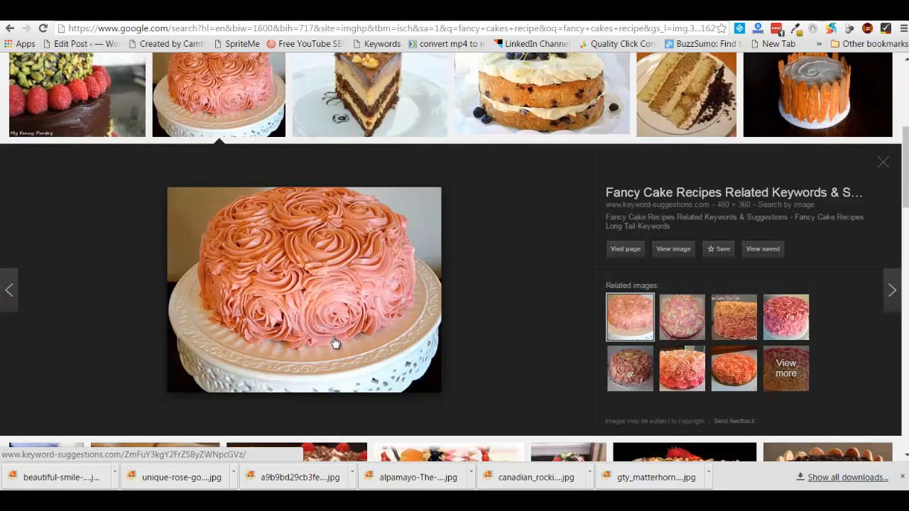
click(337, 292)
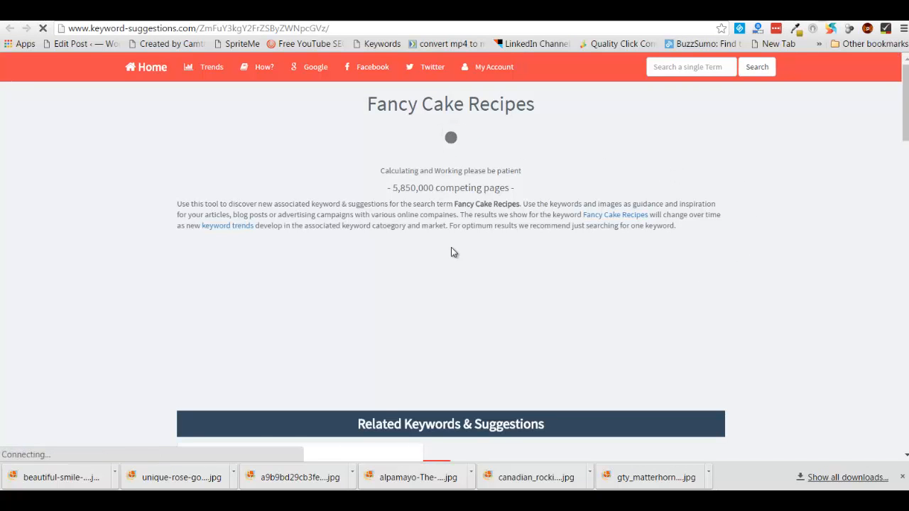
scroll(454, 253, down, 4)
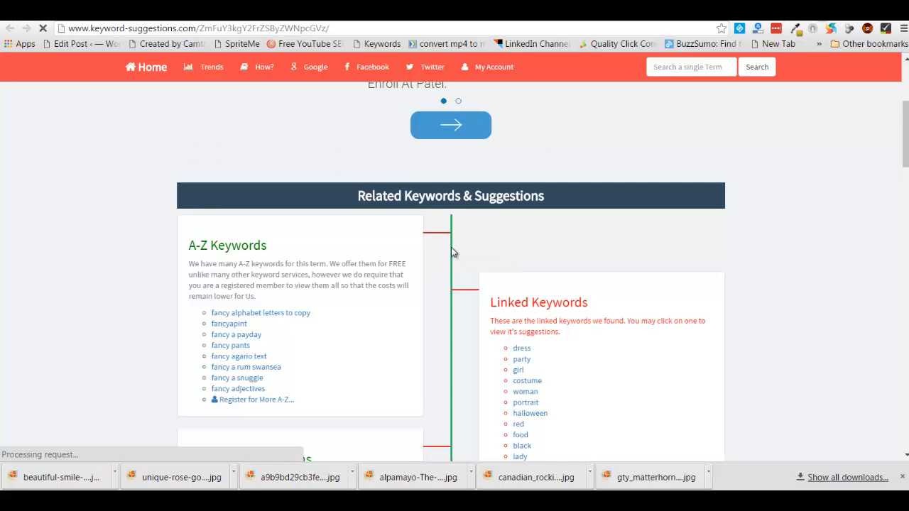
Step: Check the keyword-suggestions page on fancy cake recipes for a usable recipe, then close it
scroll(453, 253, up, 2)
scroll(454, 253, up, 1)
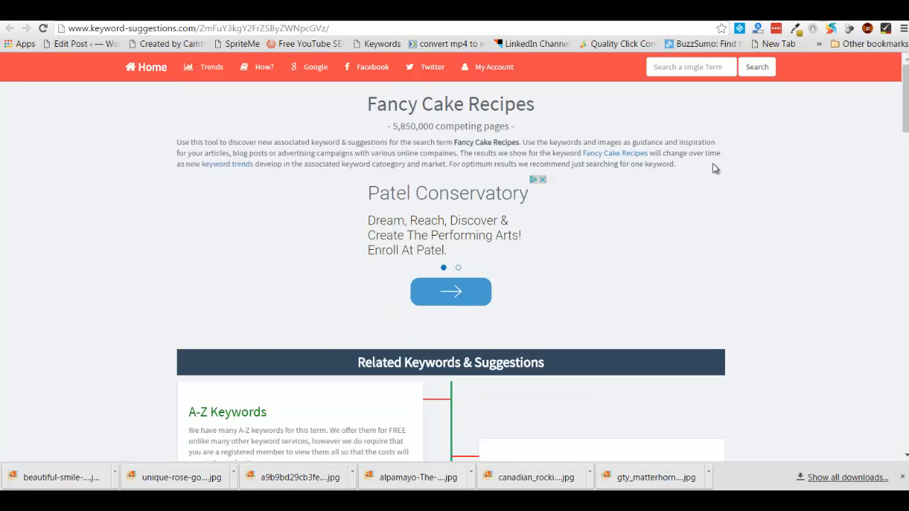
scroll(715, 168, down, 5)
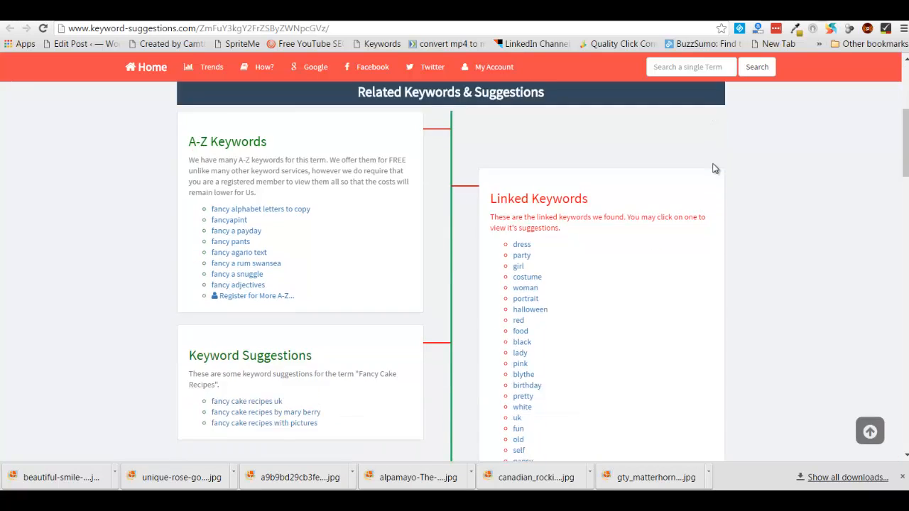
scroll(714, 169, up, 5)
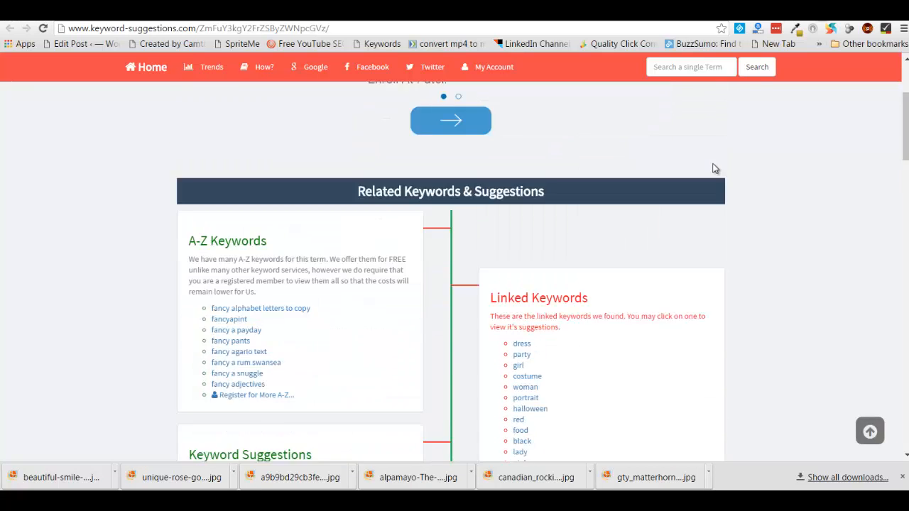
click(775, 30)
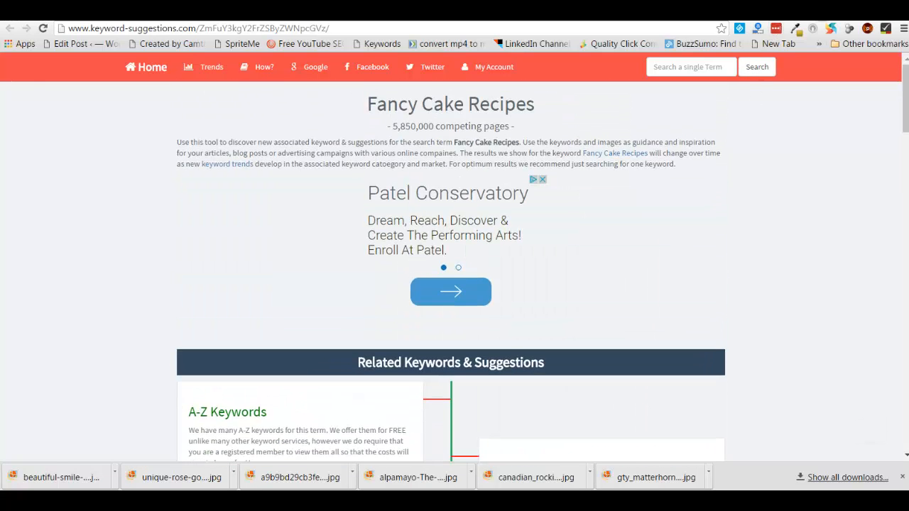
key(ctrl+w)
Step: Preview the chocolate layer cake slice picture from fancy-edibles.com in the image results and open its source page
scroll(505, 331, up, 2)
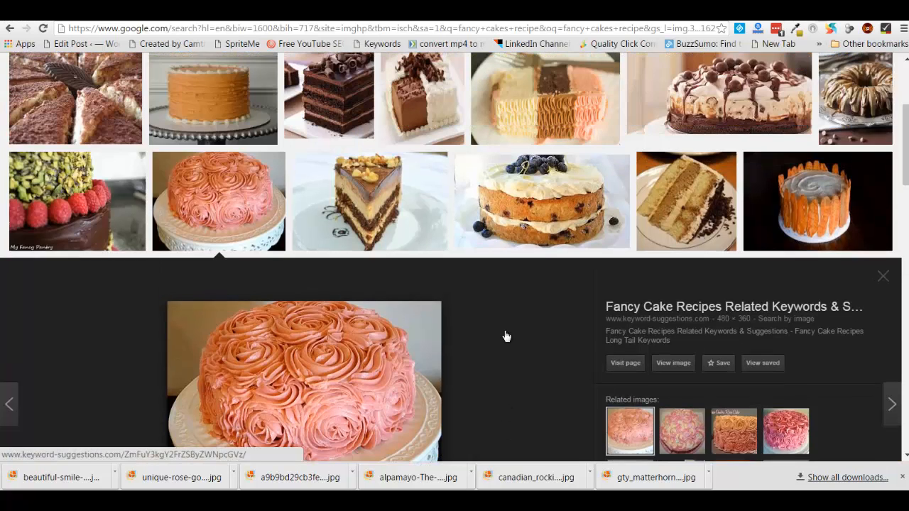
scroll(506, 336, up, 3)
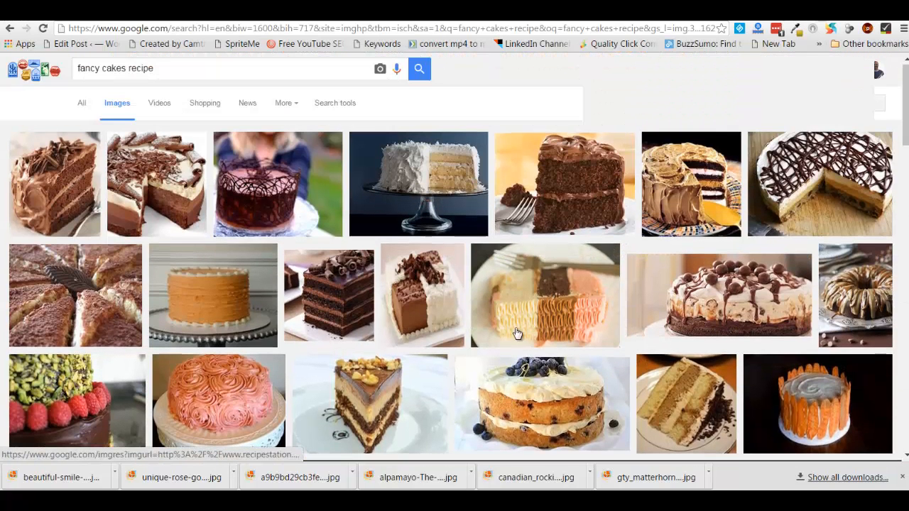
click(573, 213)
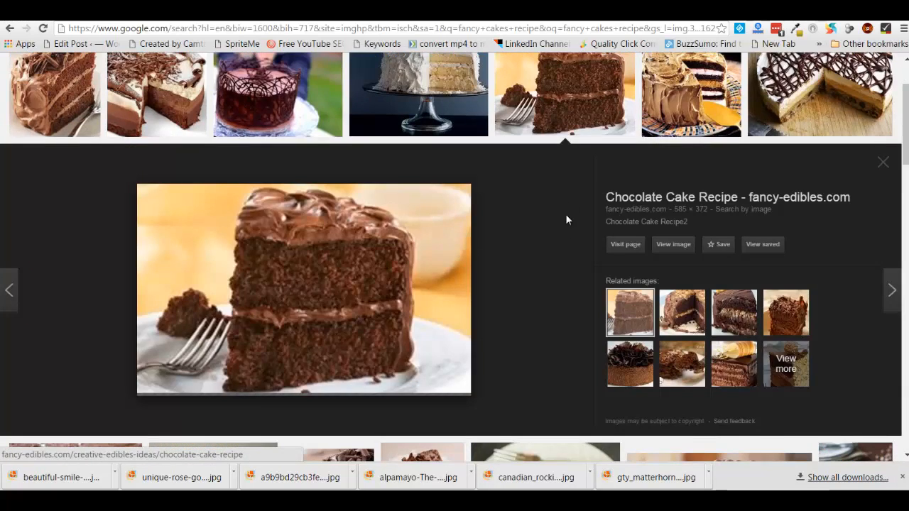
click(408, 307)
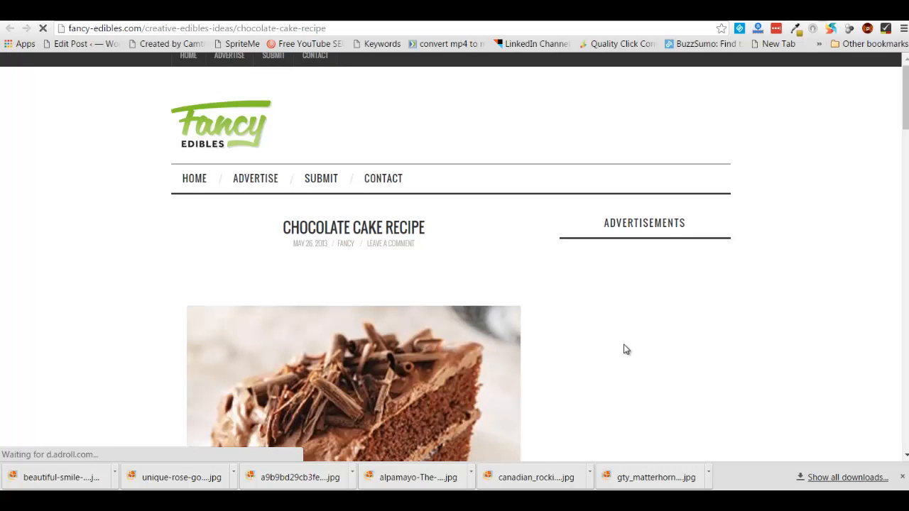
Step: Read through the Chocolate Cake Recipe page, examining its pictures, ingredients and directions as possible blog material
scroll(625, 349, down, 10)
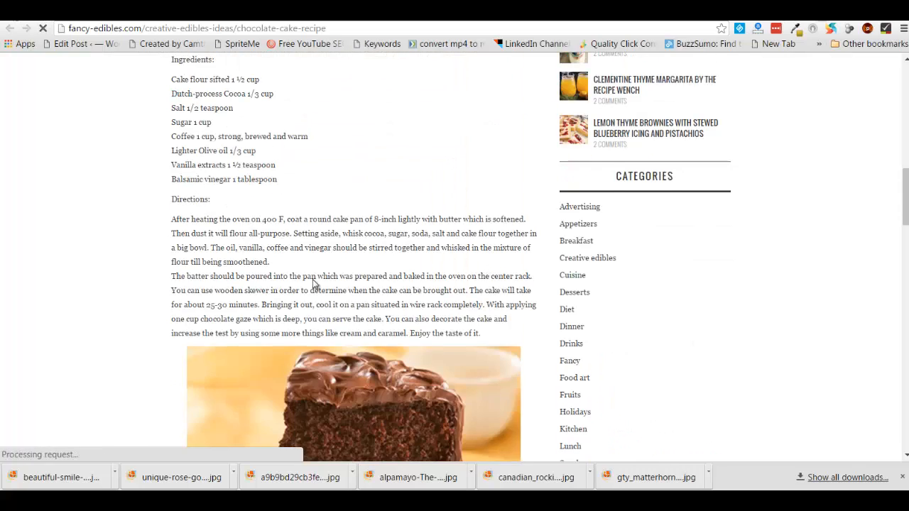
scroll(349, 286, up, 5)
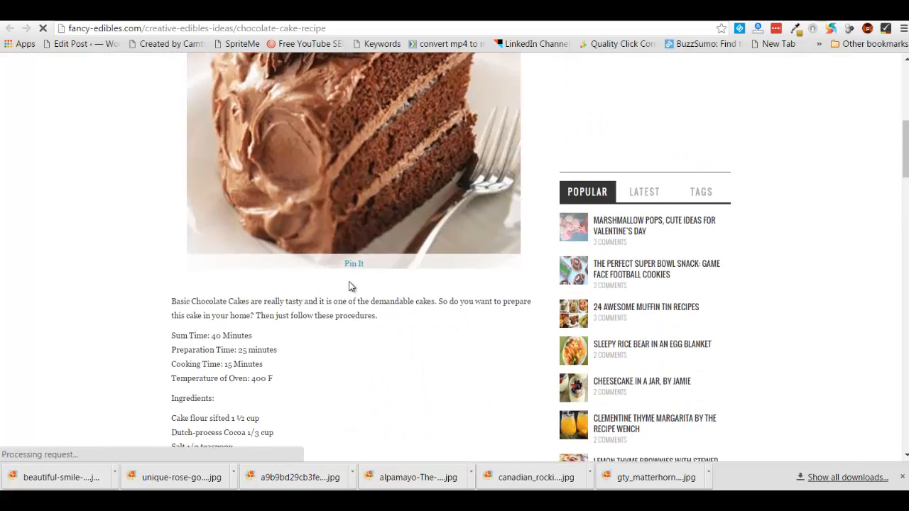
scroll(349, 286, down, 4)
scroll(349, 286, down, 13)
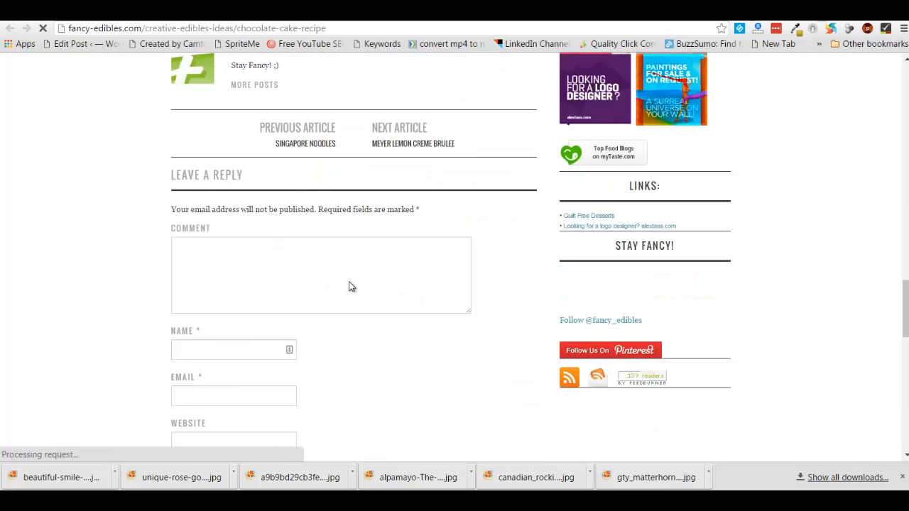
scroll(349, 286, up, 5)
scroll(349, 286, up, 2)
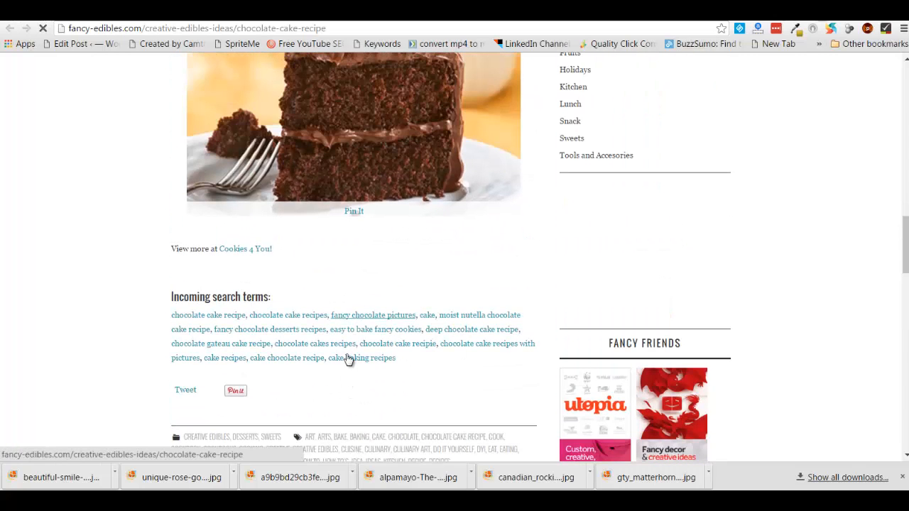
scroll(369, 330, up, 6)
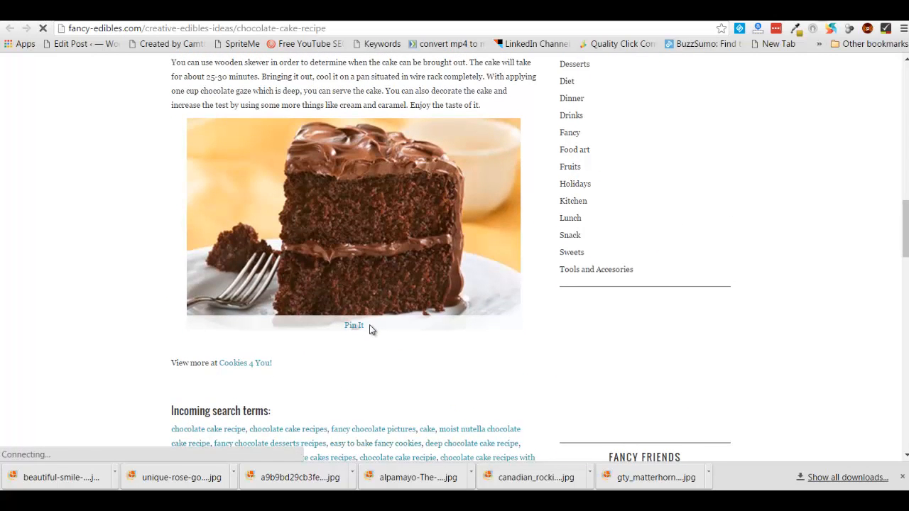
scroll(370, 331, up, 2)
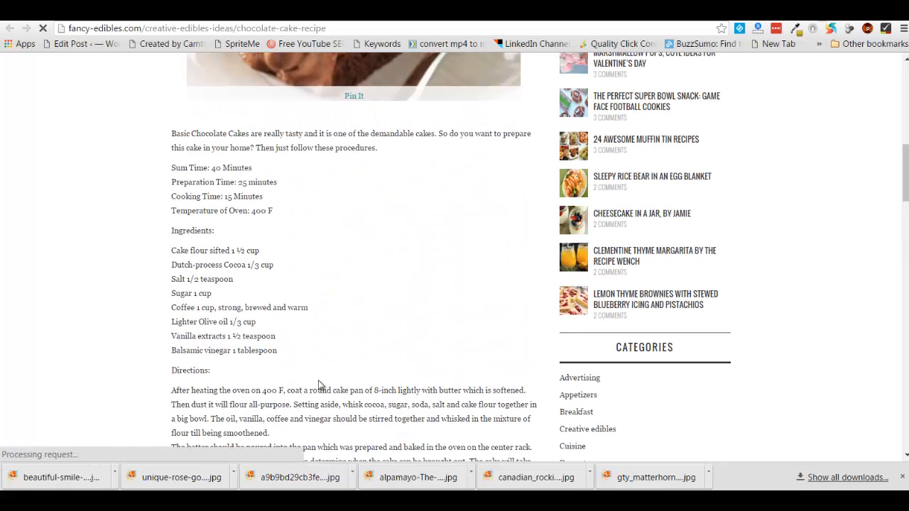
scroll(325, 320, up, 3)
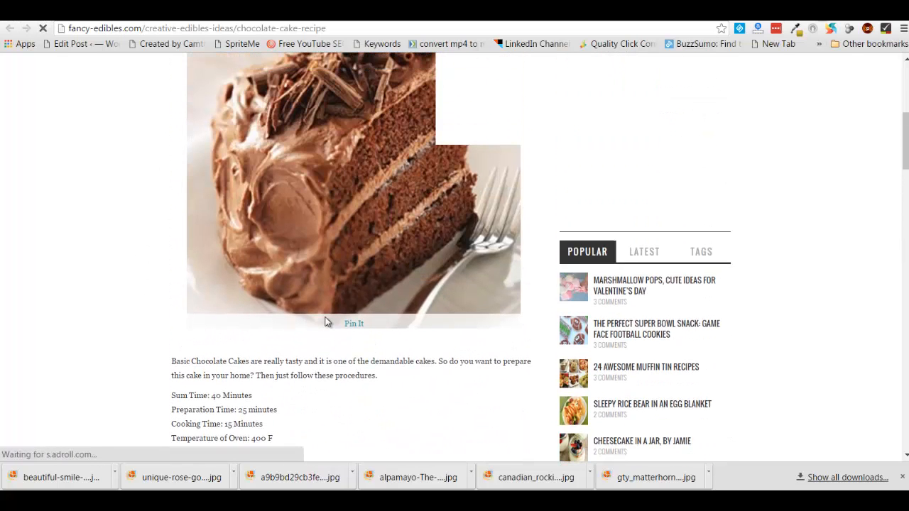
scroll(325, 321, up, 4)
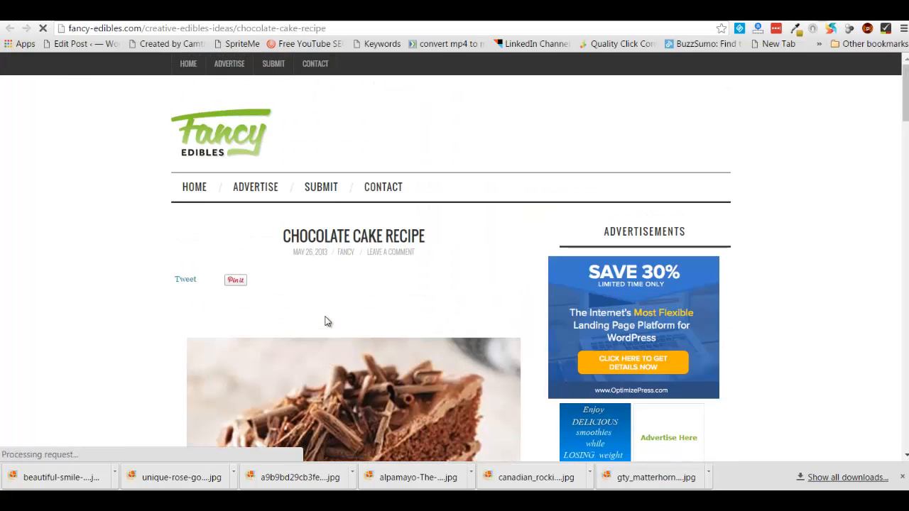
scroll(327, 327, down, 1)
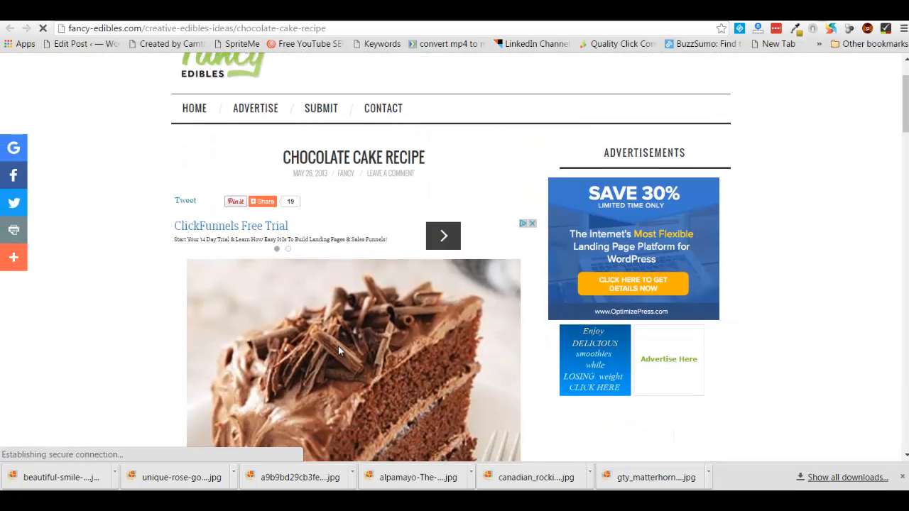
scroll(338, 350, down, 3)
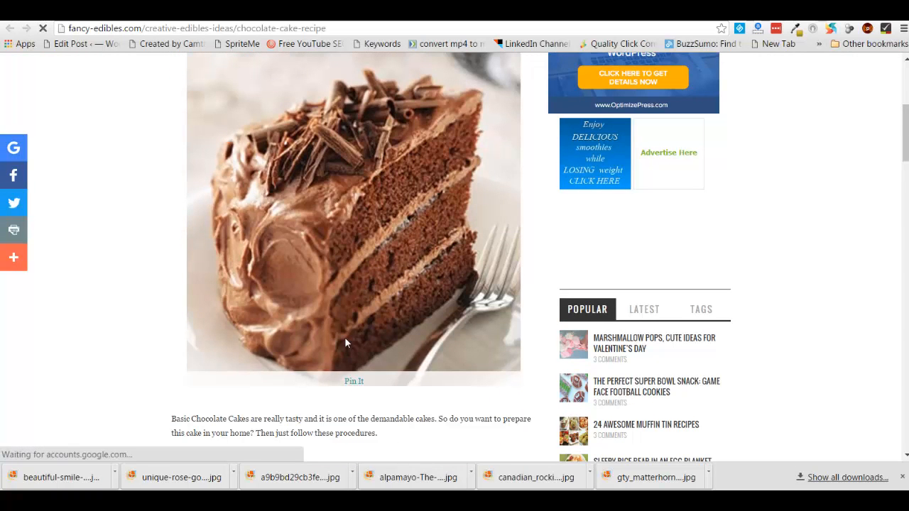
scroll(344, 342, down, 5)
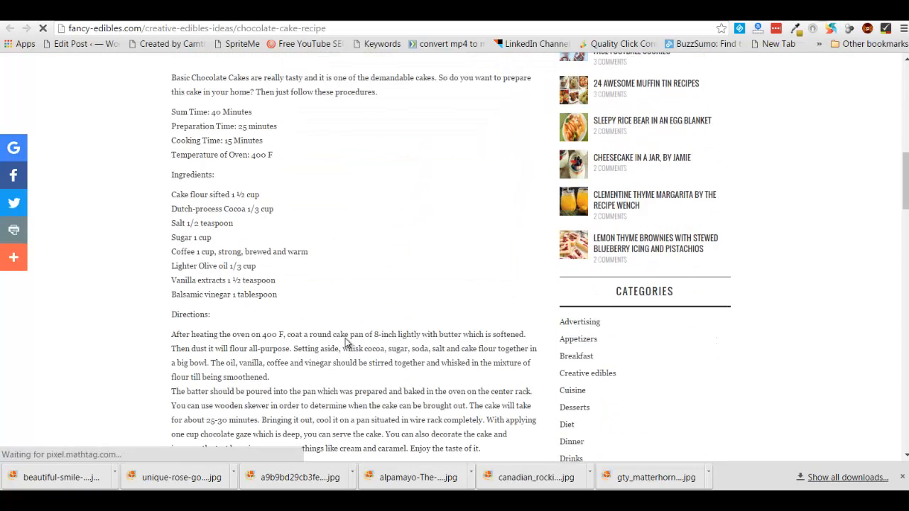
scroll(344, 340, down, 2)
scroll(348, 356, down, 1)
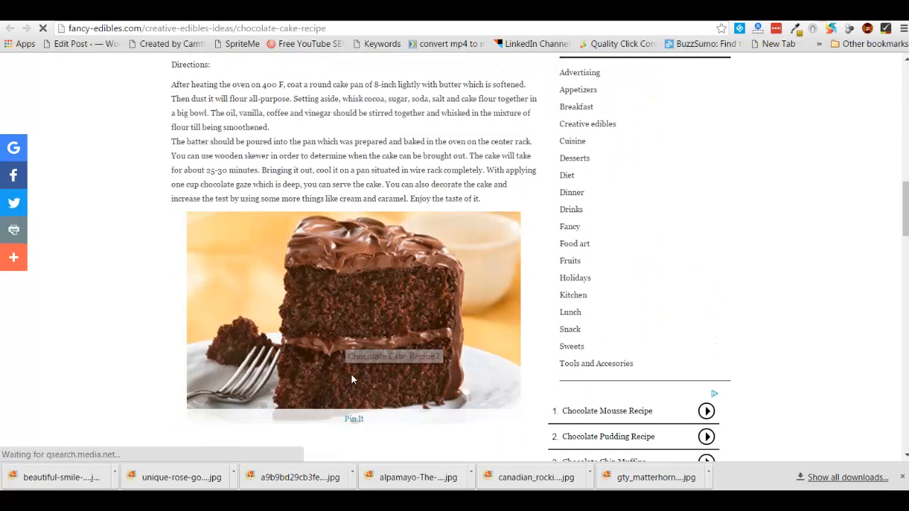
scroll(351, 370, up, 3)
scroll(422, 280, up, 2)
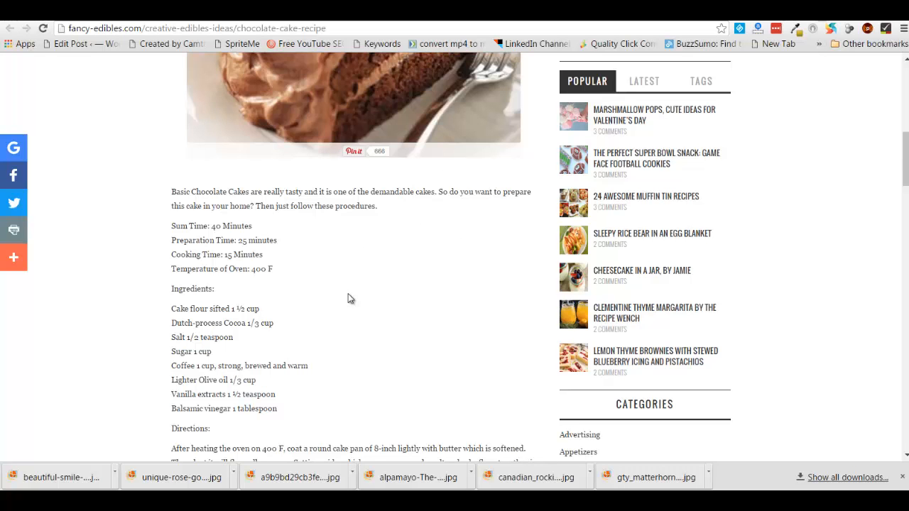
scroll(348, 299, down, 3)
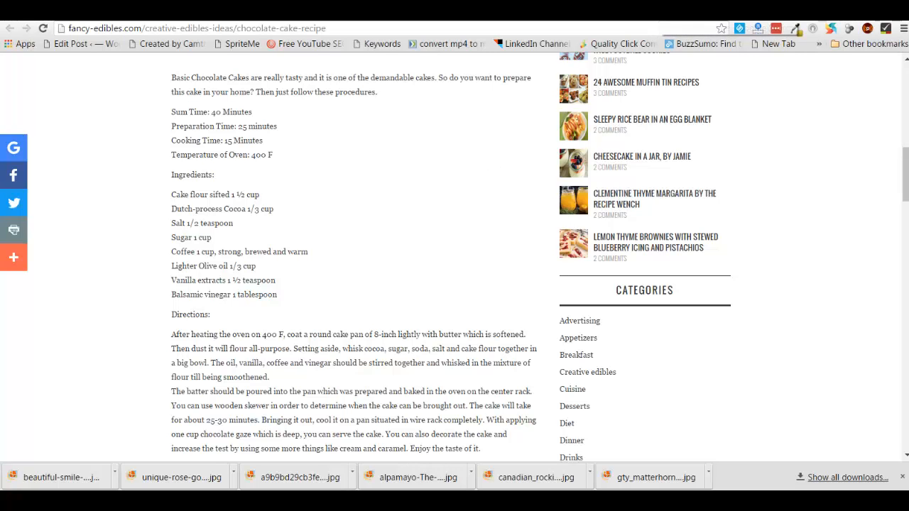
Step: Return to the empowr blog editor and review the title, cover picture and post of "Amazing Alabama Lemon Cheese Cake"
click(654, 10)
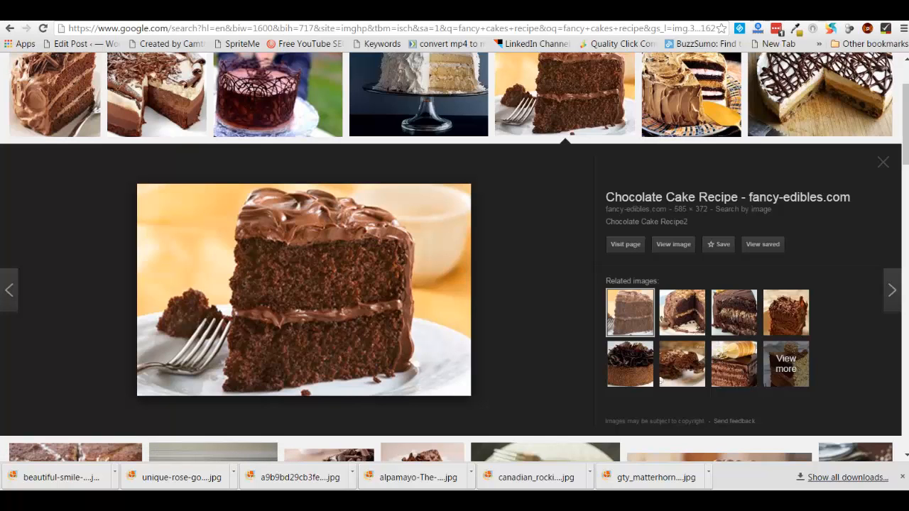
click(155, 10)
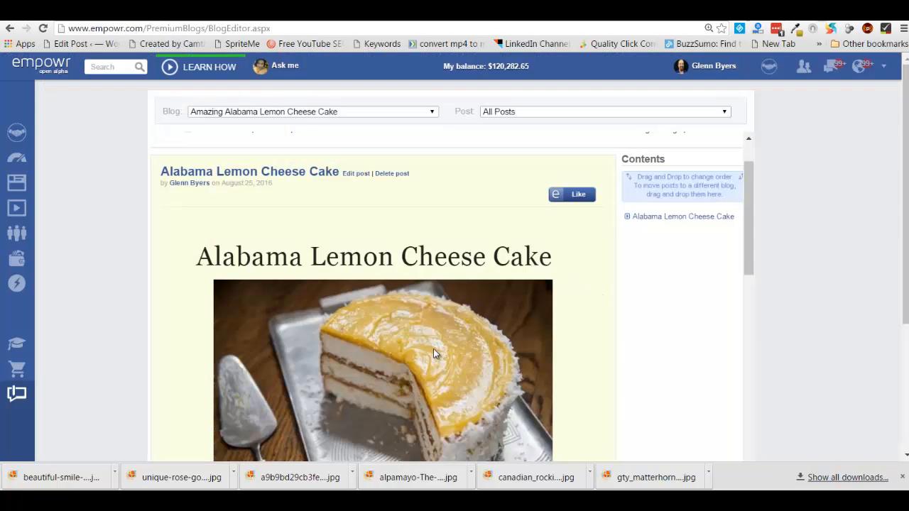
scroll(432, 355, down, 2)
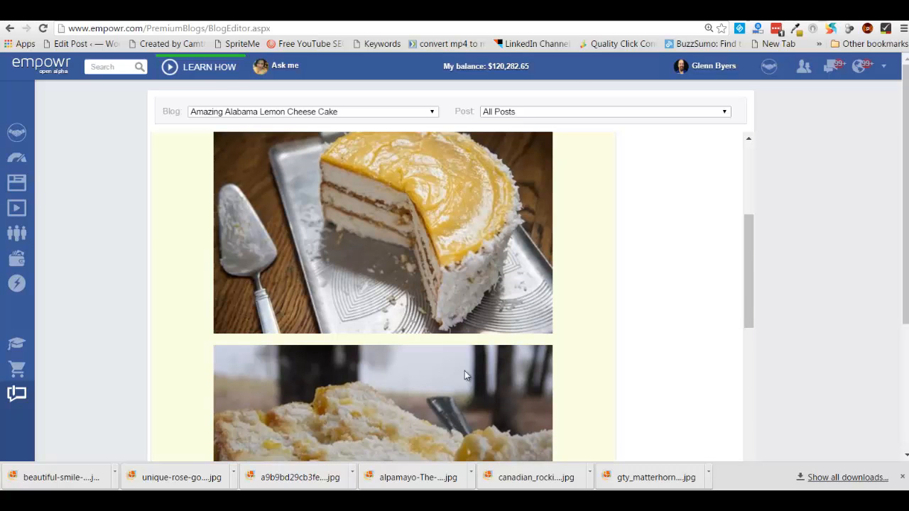
scroll(340, 333, up, 3)
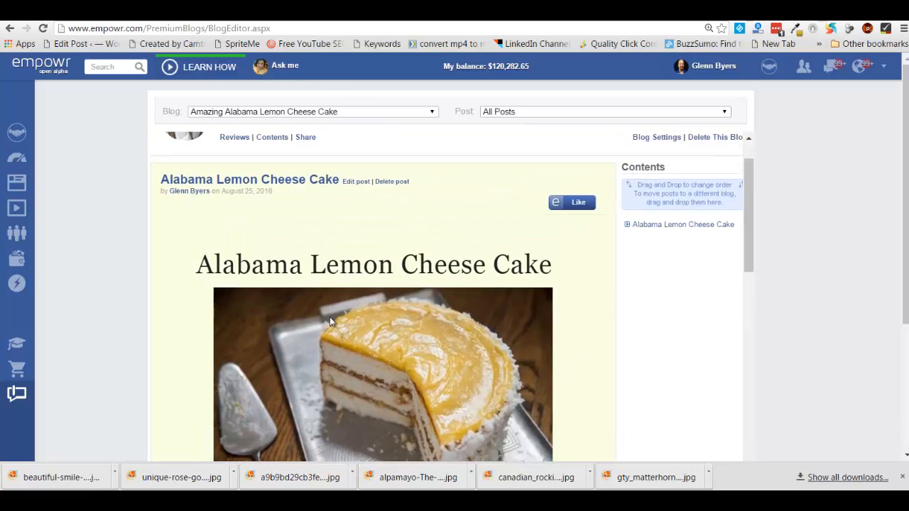
mouse_move(201, 162)
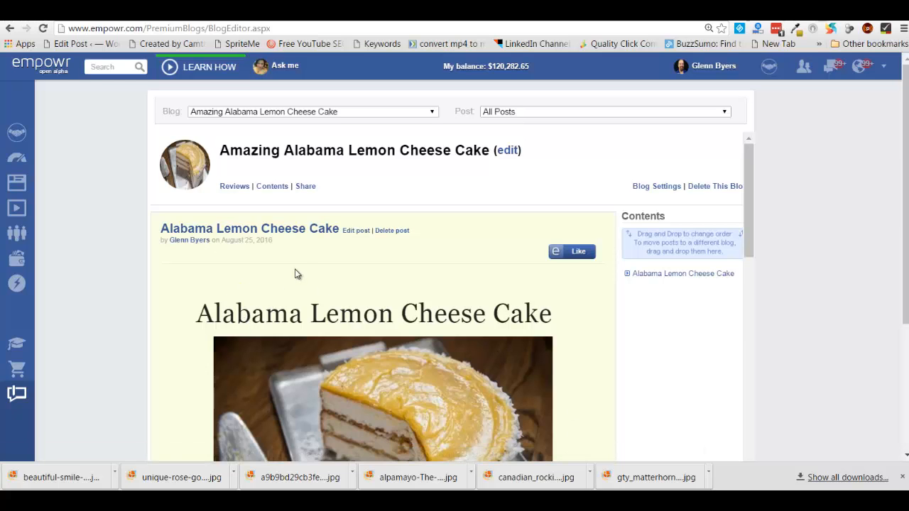
mouse_move(170, 153)
mouse_move(179, 186)
scroll(185, 341, down, 1)
scroll(185, 341, down, 1)
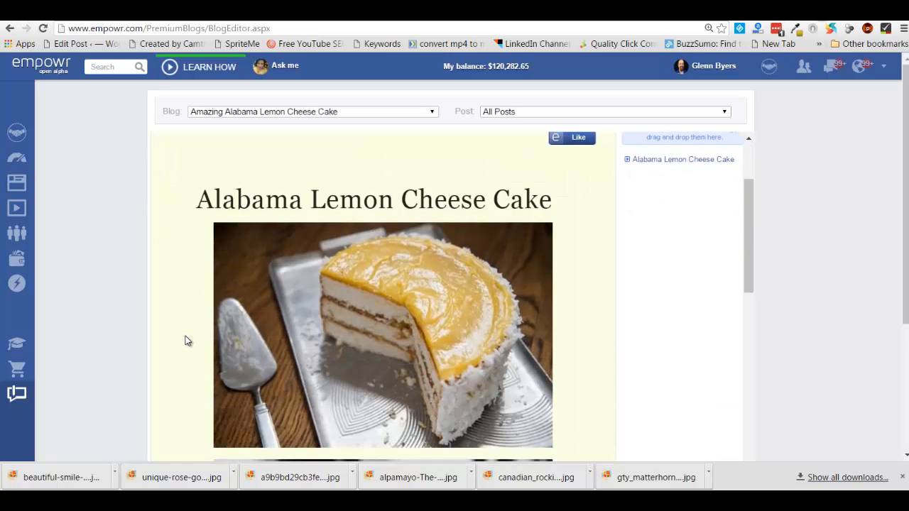
scroll(187, 341, up, 1)
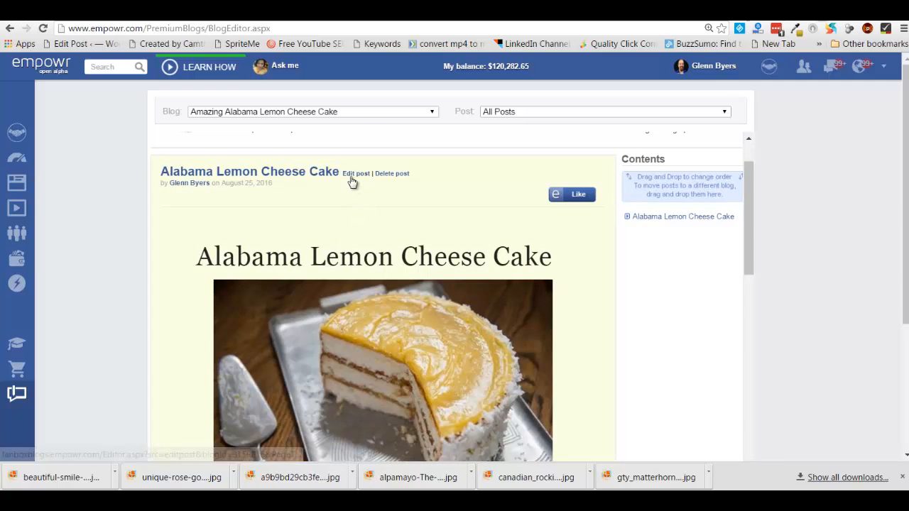
Step: Open the "Alabama Lemon Cheese Cake" post for editing and look over its heading and pictures
click(350, 175)
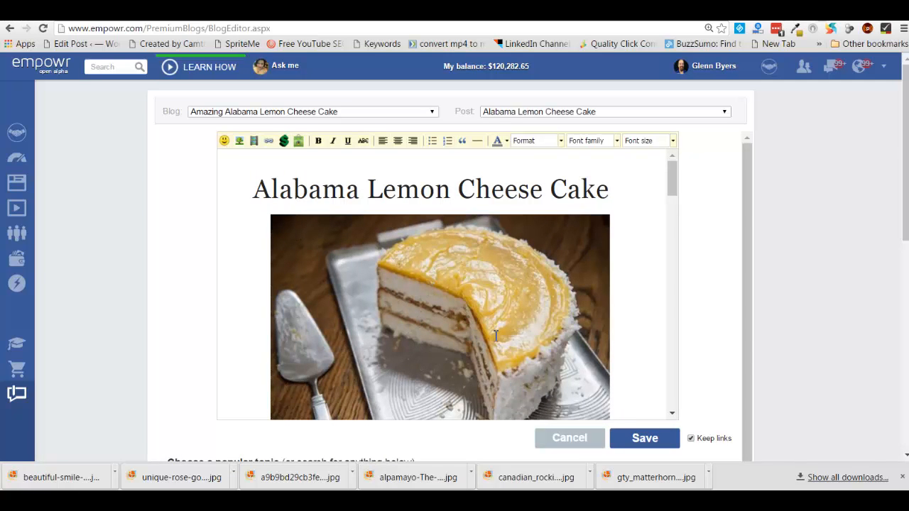
scroll(495, 335, down, 2)
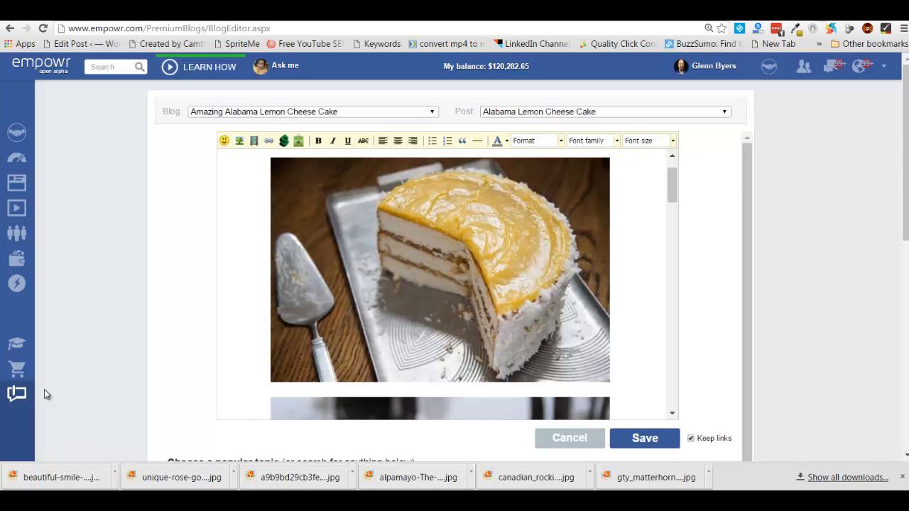
scroll(351, 389, up, 2)
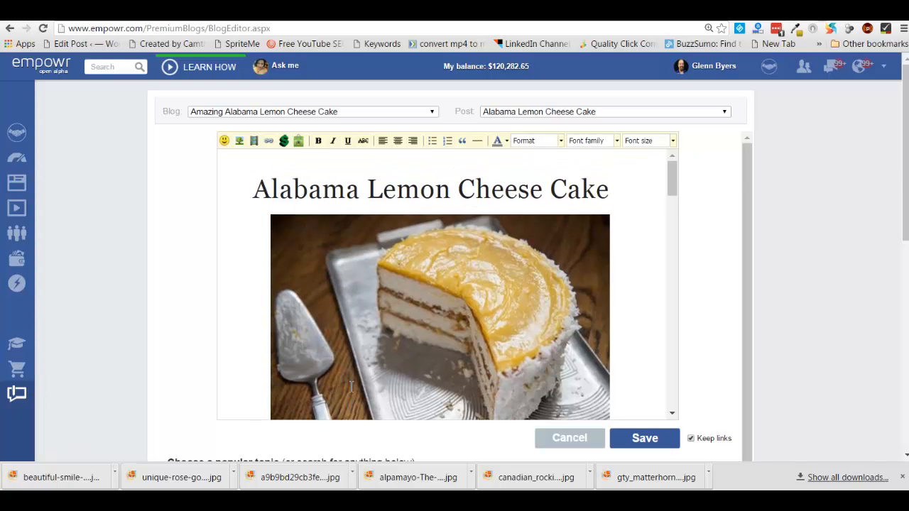
Step: Start a new blog with a new post entry, leaving the open post without saving changes
click(432, 112)
scroll(361, 262, down, 1)
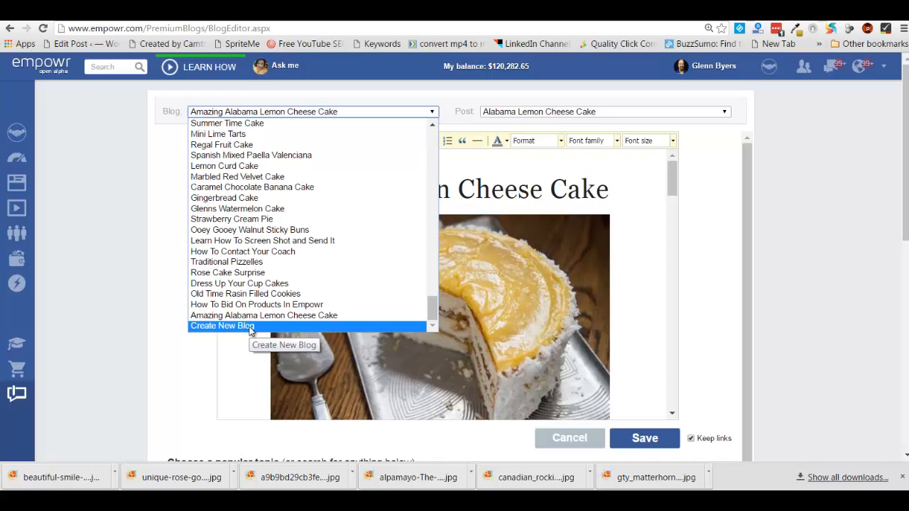
click(249, 326)
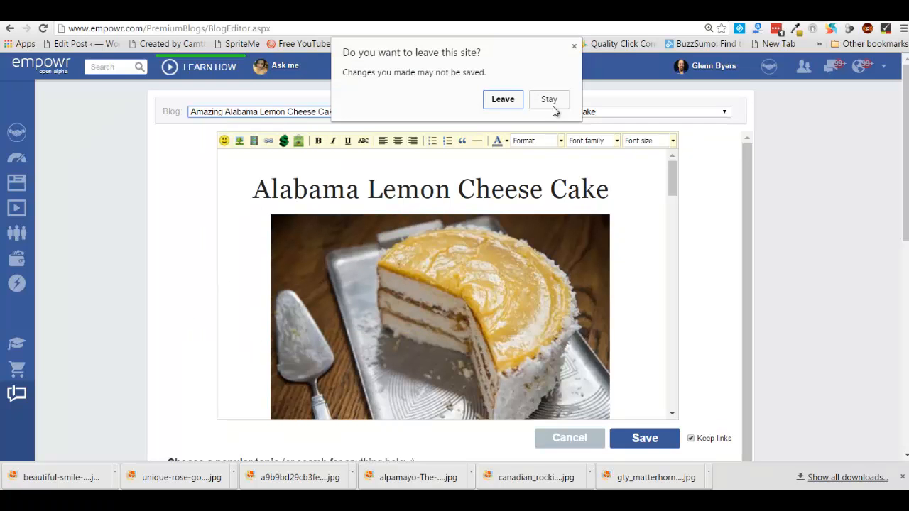
click(503, 100)
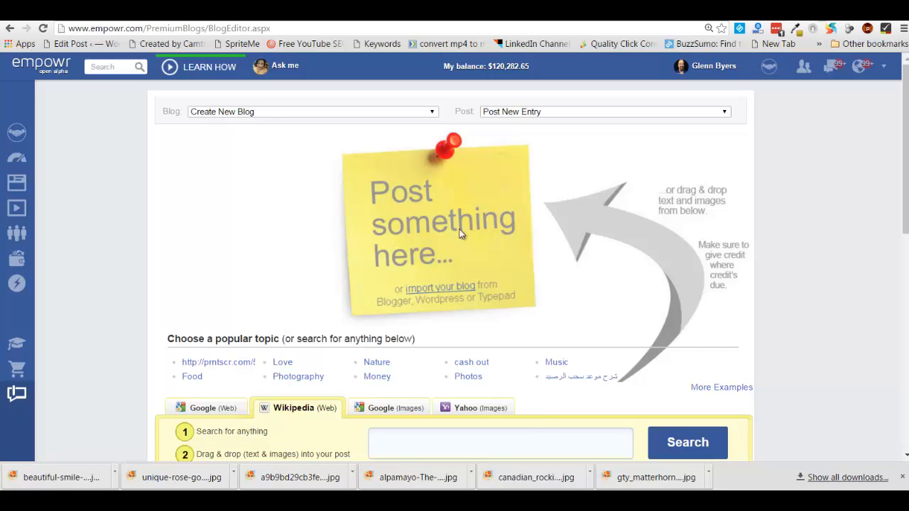
Step: Return to the "Amazing Alabama Lemon Cheese Cake" blog and examine its post's pictures, introductory sentence and start of the ingredients
click(461, 189)
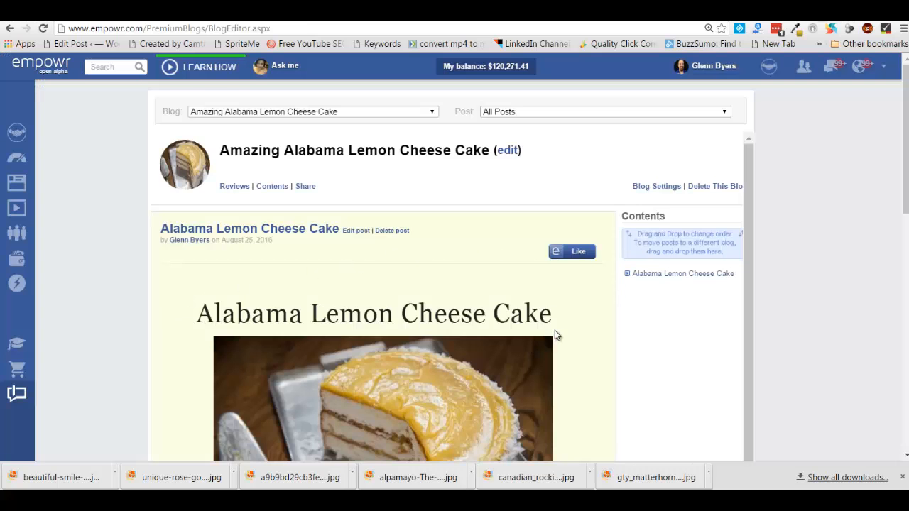
scroll(422, 409, down, 2)
scroll(421, 414, down, 7)
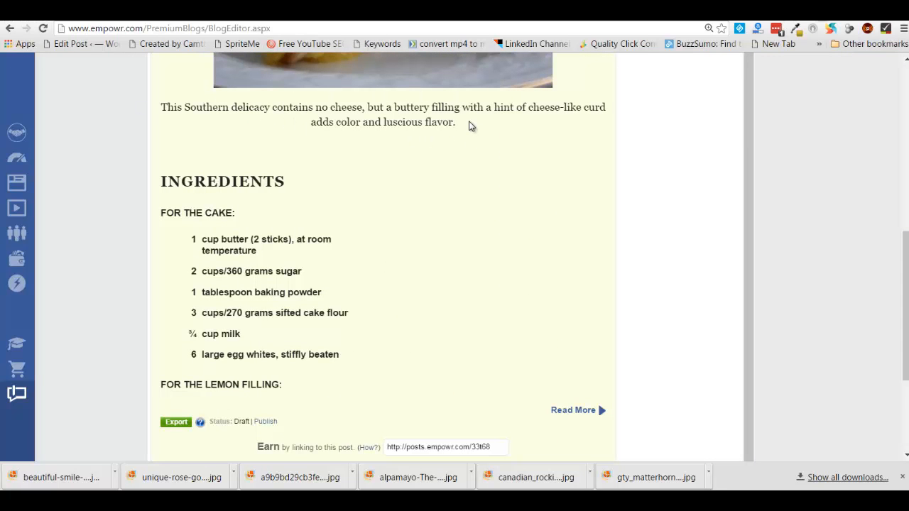
drag(472, 124, 137, 98)
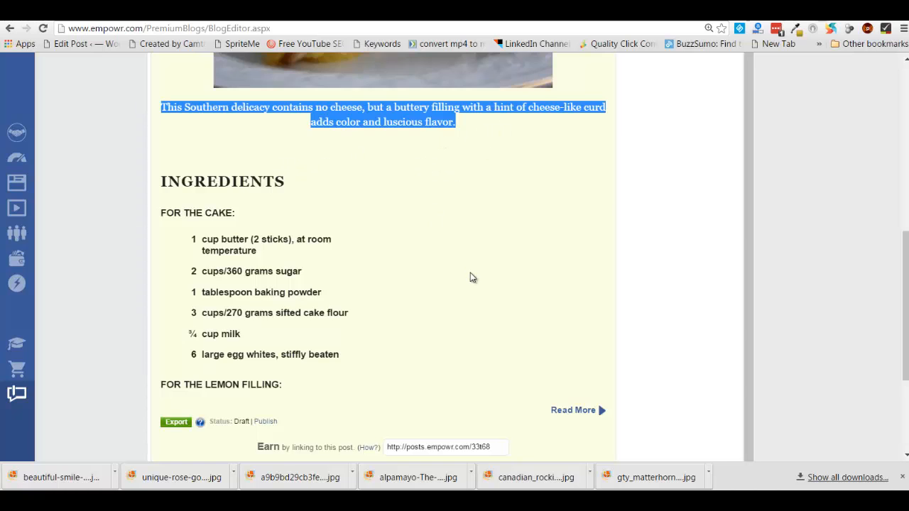
scroll(469, 277, up, 3)
click(476, 304)
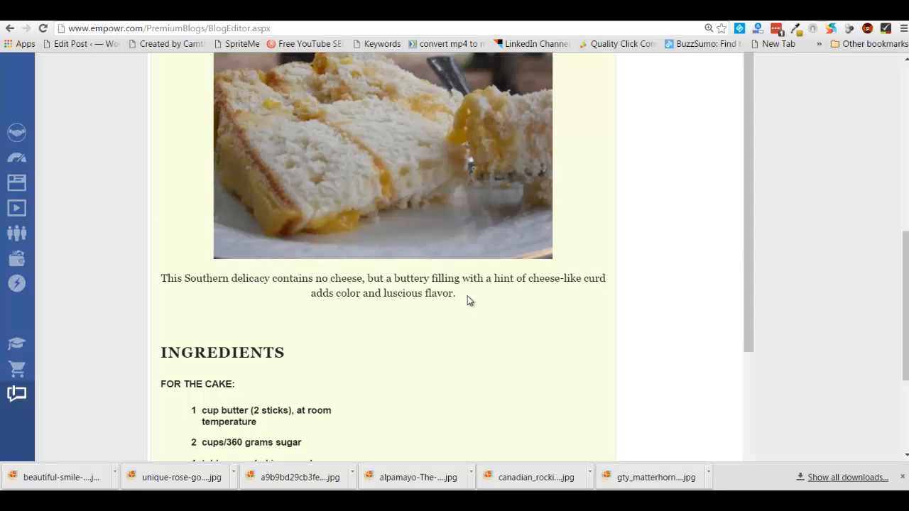
scroll(449, 323, up, 5)
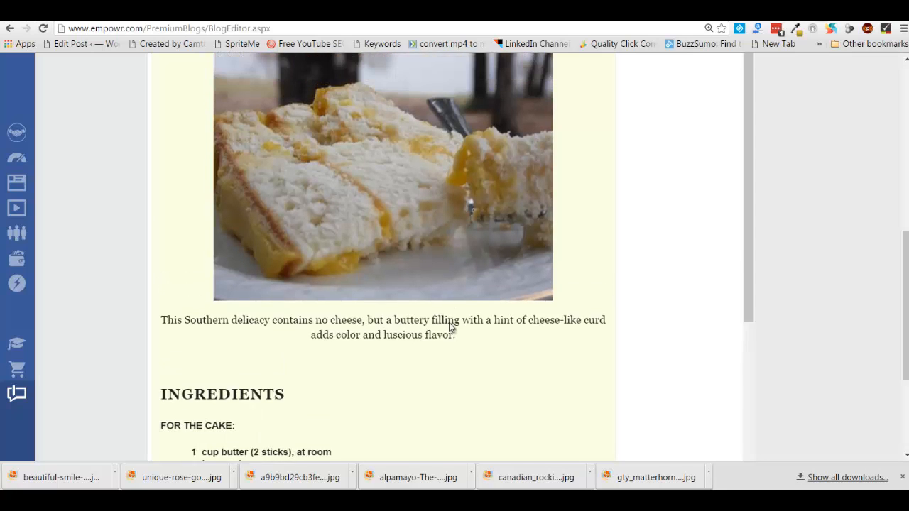
scroll(449, 323, up, 2)
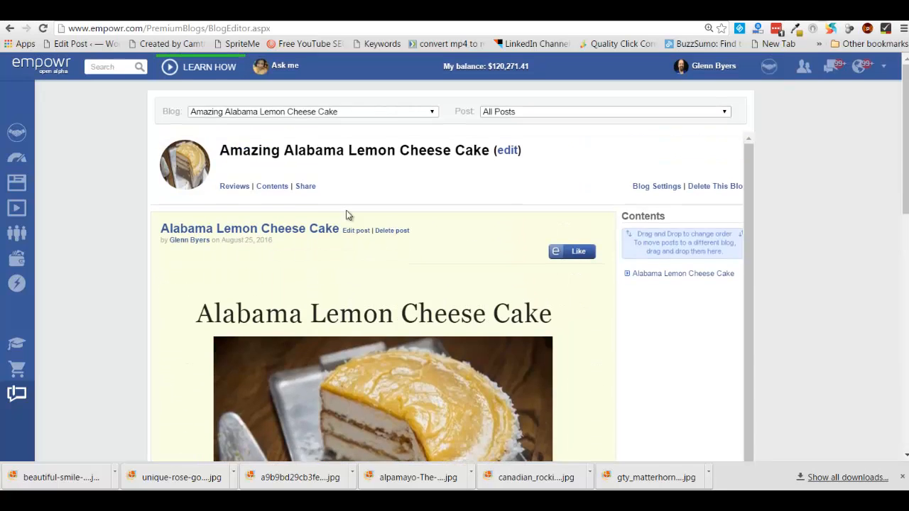
Step: Open the "Alabama Lemon Cheese Cake" post for editing and place the cursor after "luscious flavor." in the introductory sentence
click(353, 231)
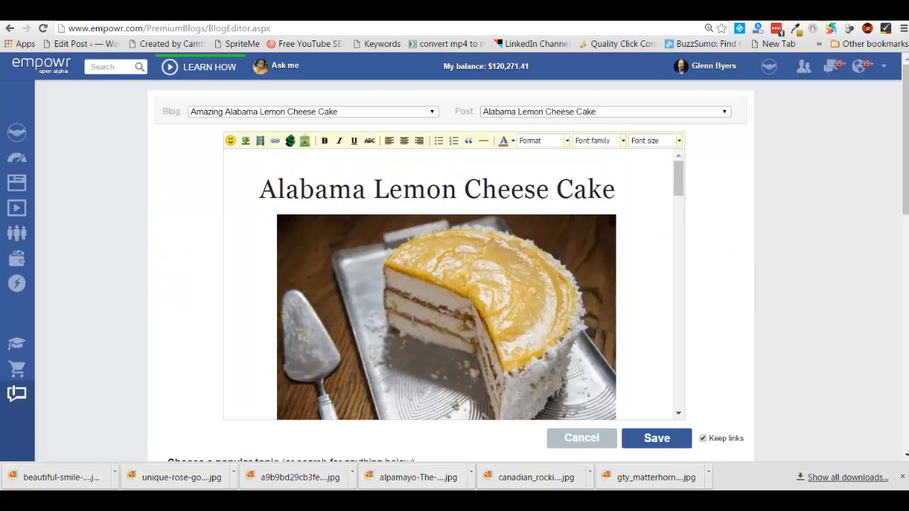
scroll(412, 320, down, 8)
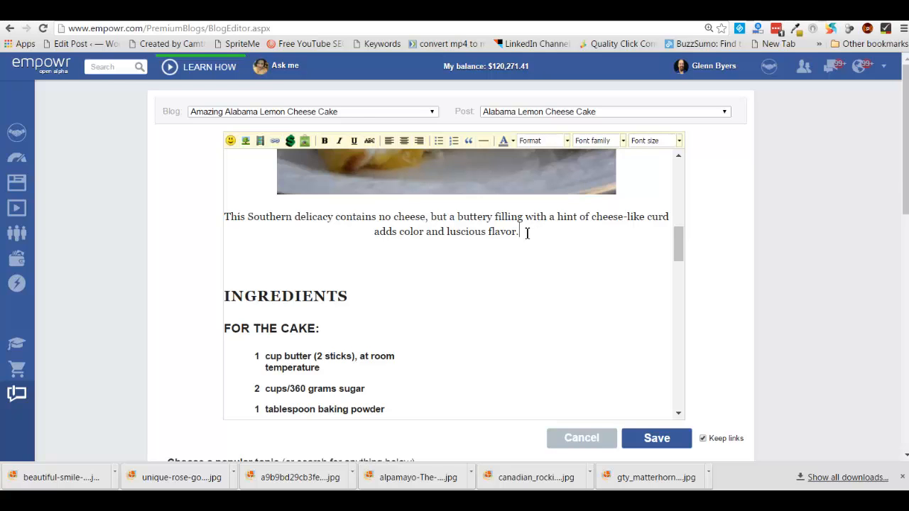
click(526, 233)
Step: Try inserting the dollar-sign marker after the introductory sentence, undo the insertion and review the text around it
click(290, 141)
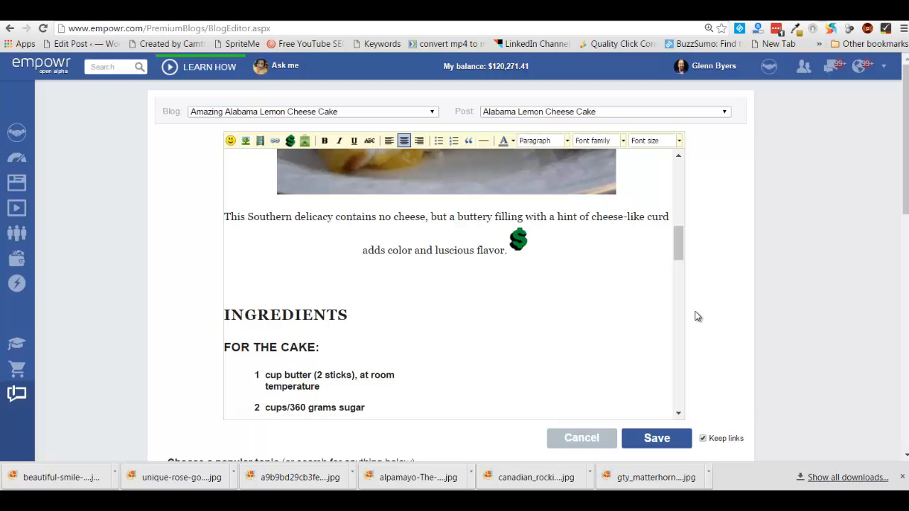
key(ctrl+z)
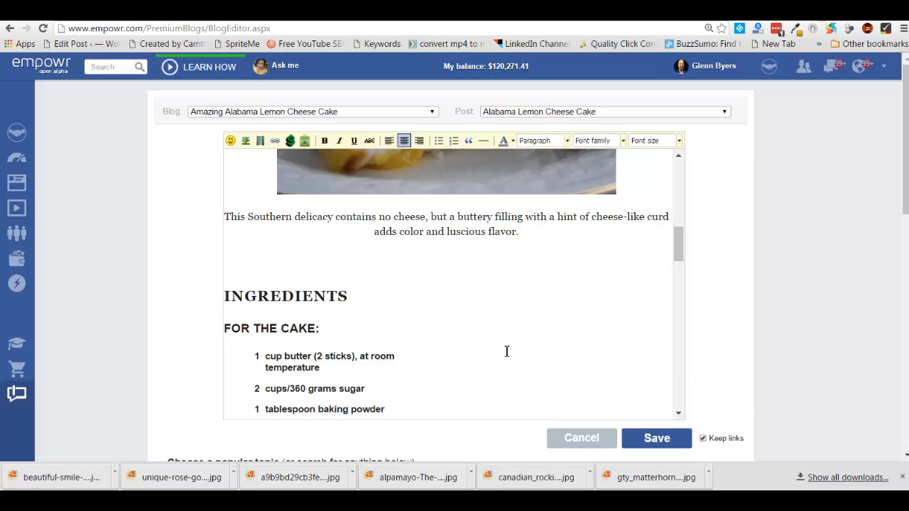
scroll(506, 351, down, 3)
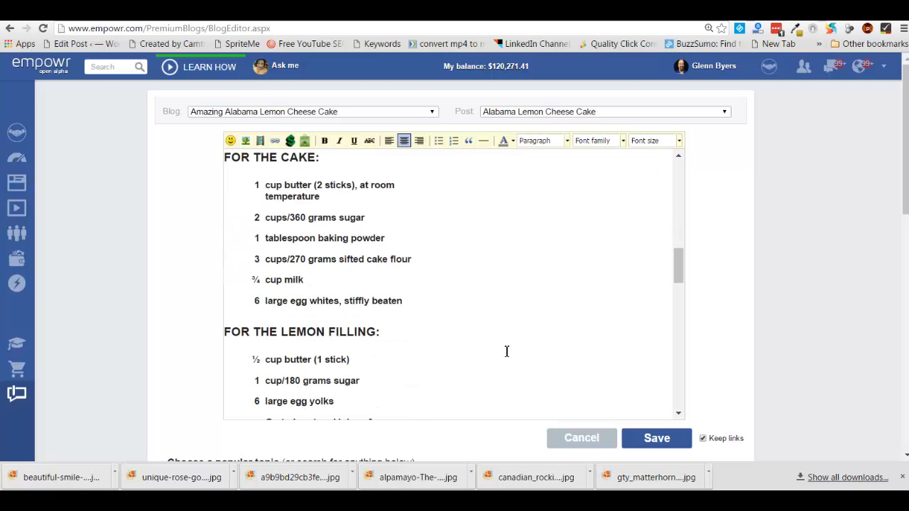
scroll(507, 351, up, 3)
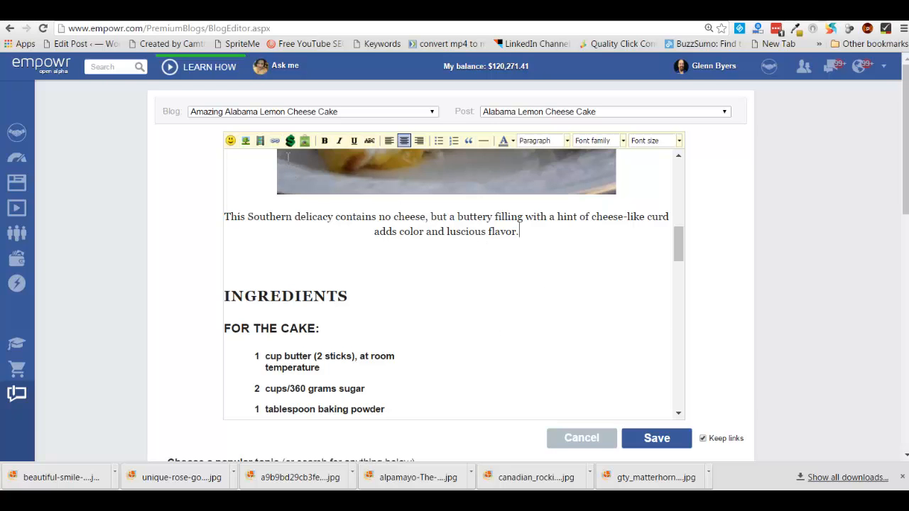
scroll(391, 360, down, 3)
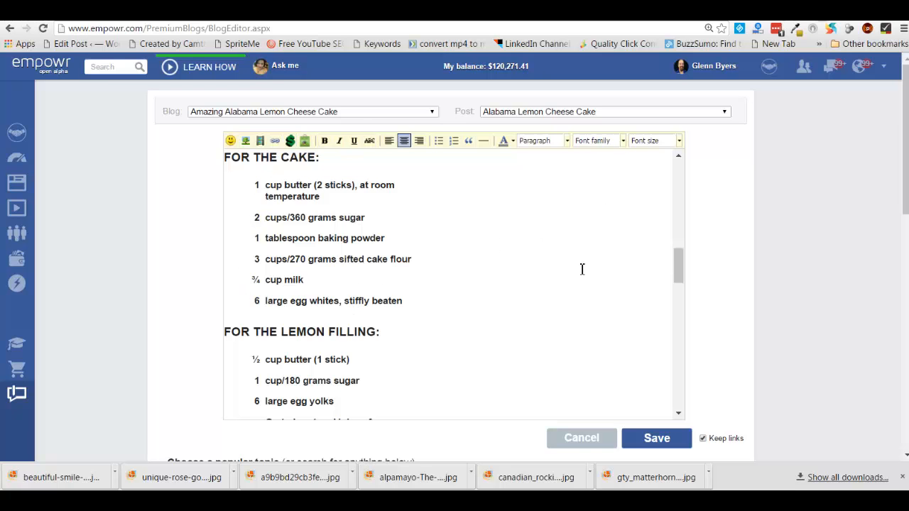
scroll(583, 270, up, 3)
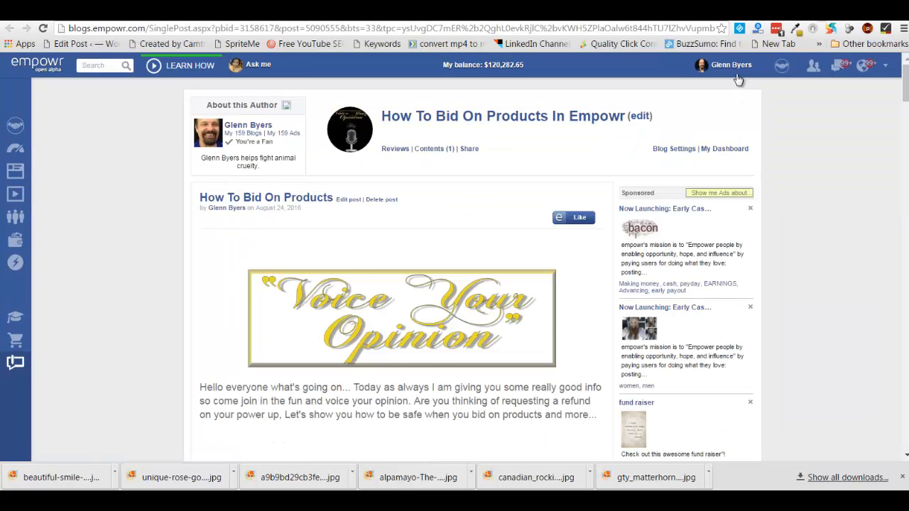
Step: Open the profile page and examine how the blog posts and Premium Blog Package auctions show their pictures and introductory text
click(731, 66)
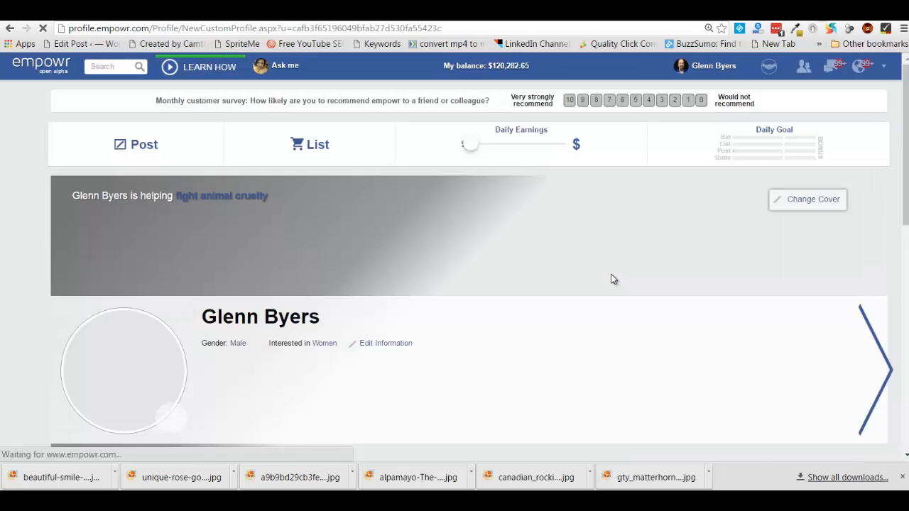
scroll(612, 279, down, 2)
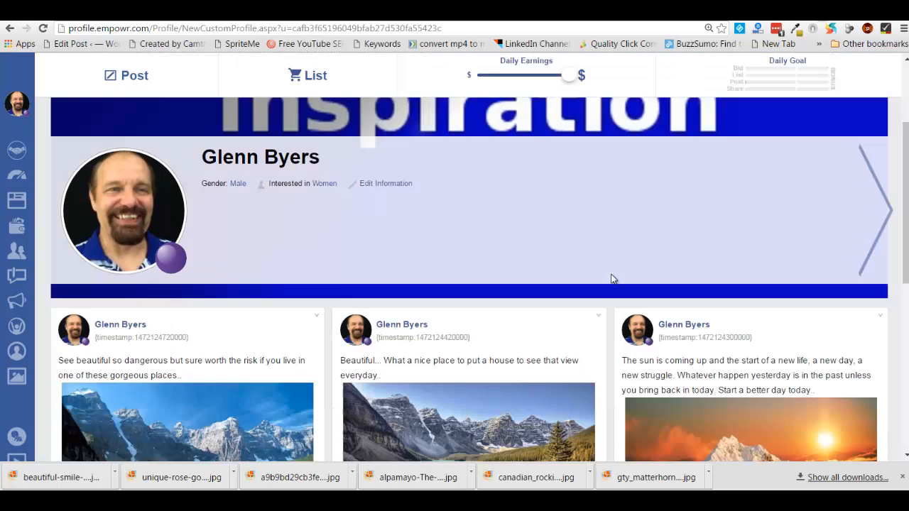
scroll(568, 288, down, 3)
scroll(542, 296, down, 6)
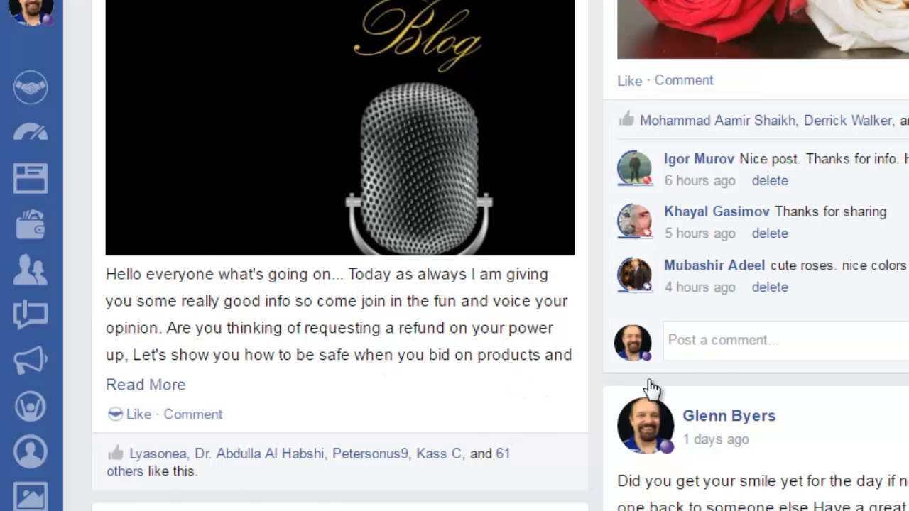
scroll(649, 392, down, 7)
scroll(652, 389, down, 7)
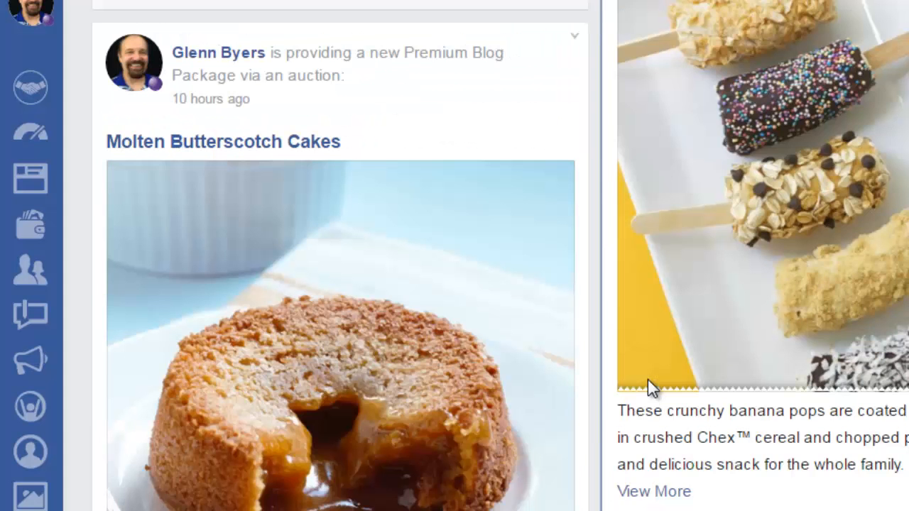
scroll(652, 389, down, 7)
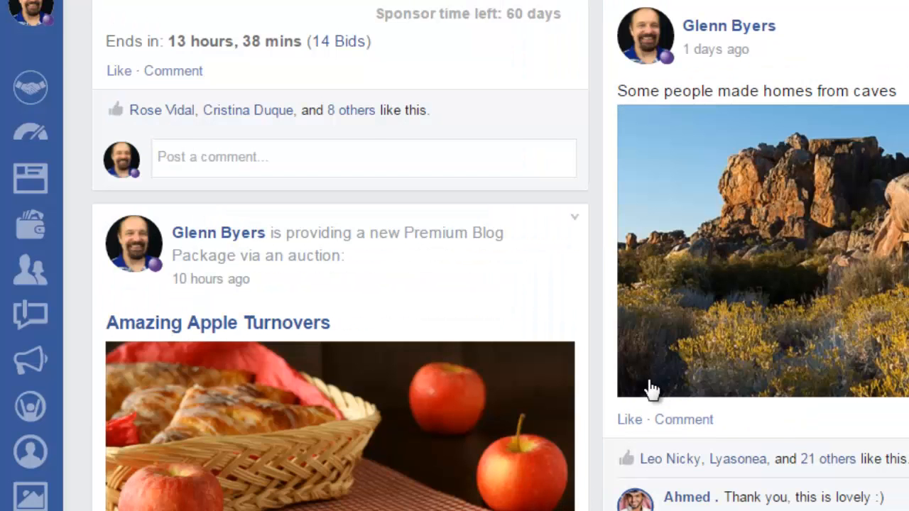
scroll(652, 390, down, 8)
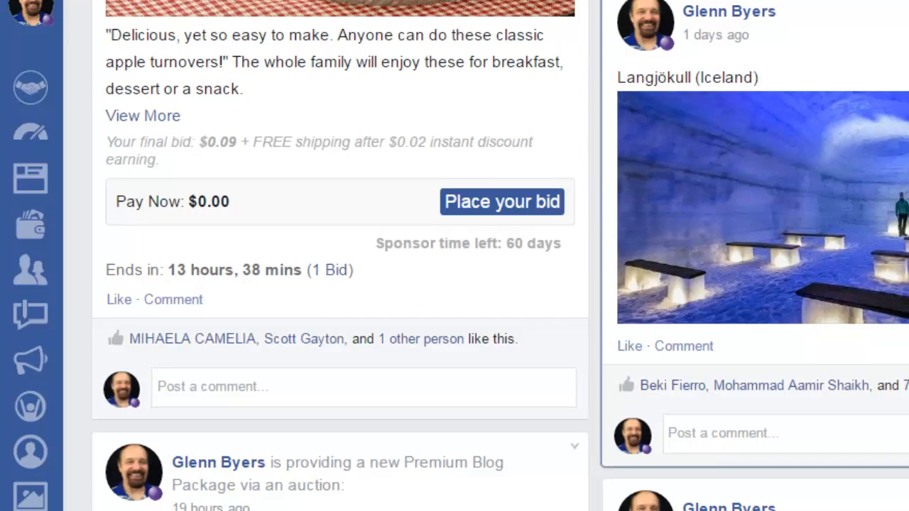
scroll(455, 256, up, 9)
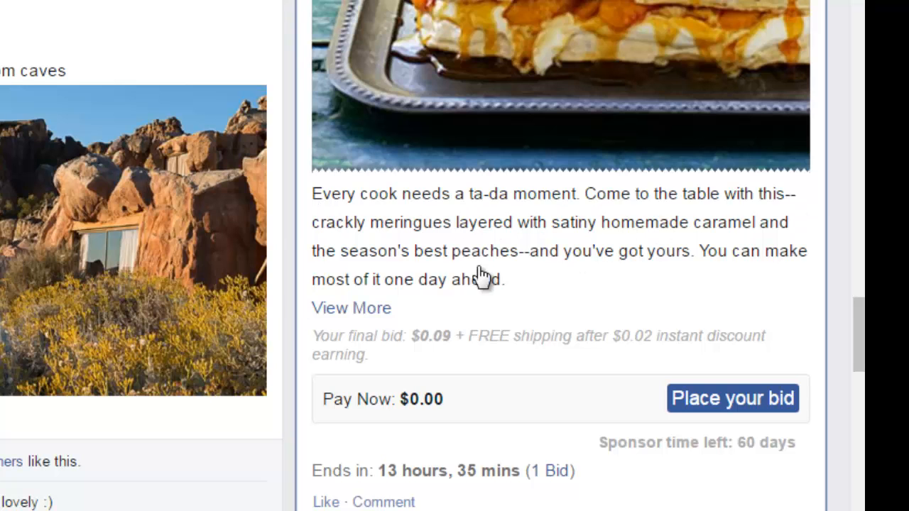
scroll(454, 256, down, 5)
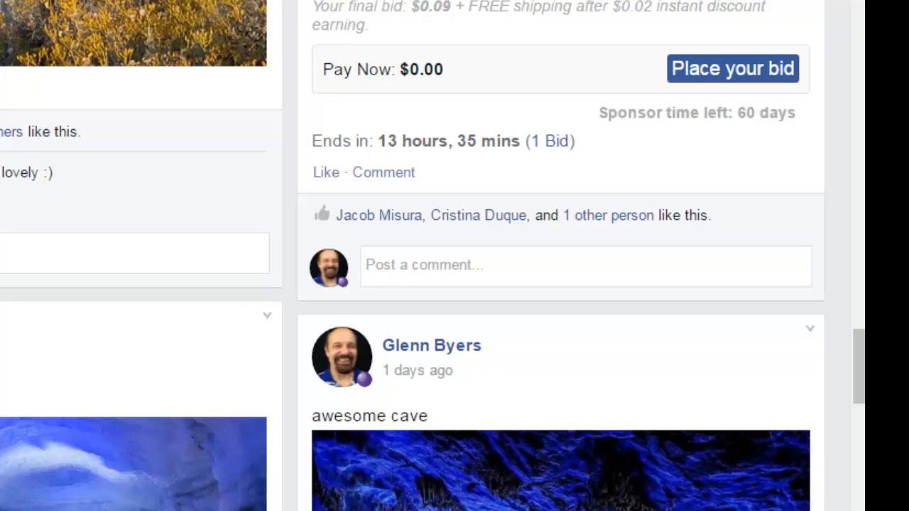
scroll(454, 255, up, 6)
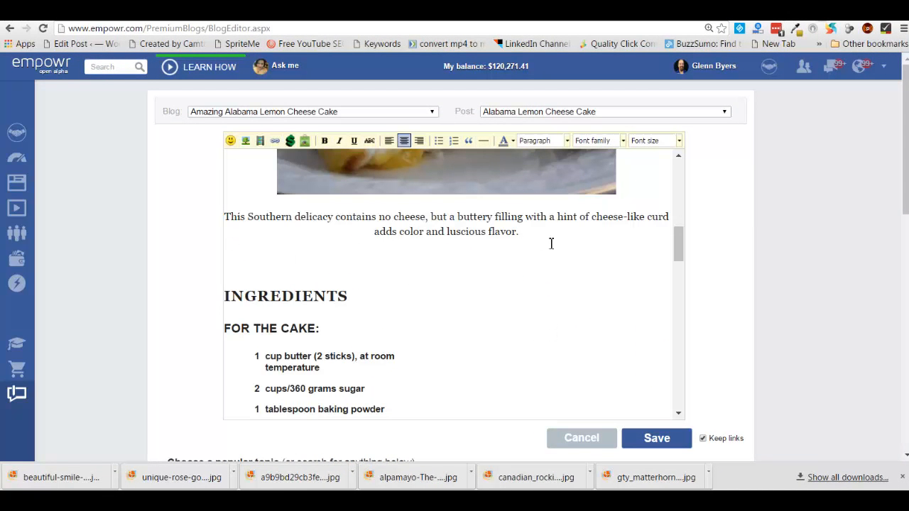
Step: Return to the open post, review the ingredients and preparation, and select the "Resource Thank You" credit near its end
scroll(446, 367, down, 3)
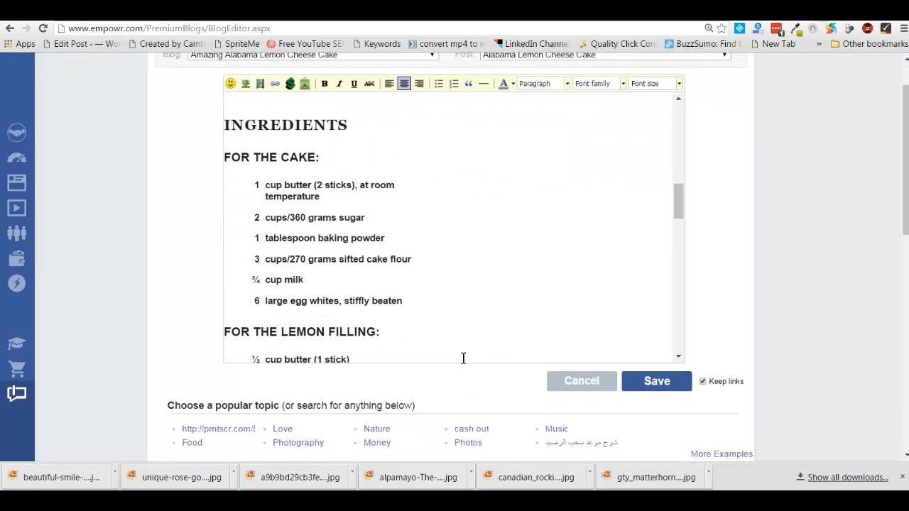
scroll(463, 358, down, 8)
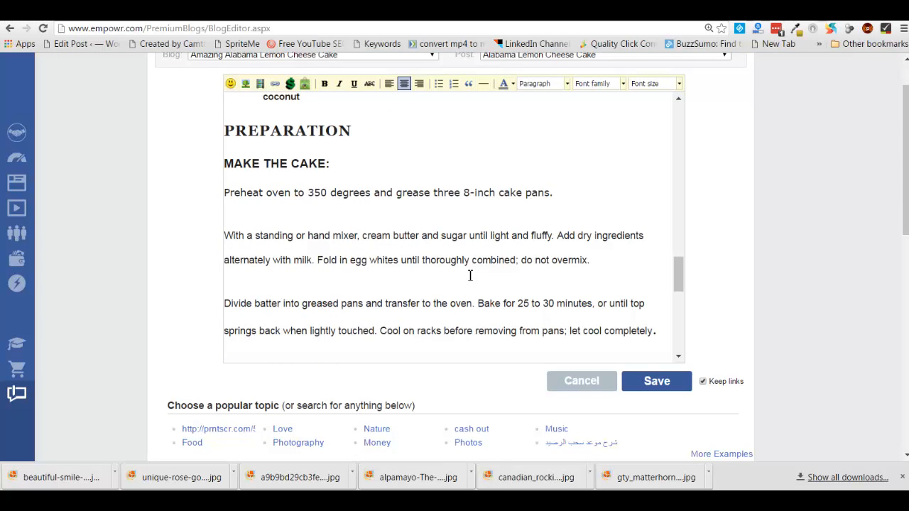
scroll(470, 276, down, 8)
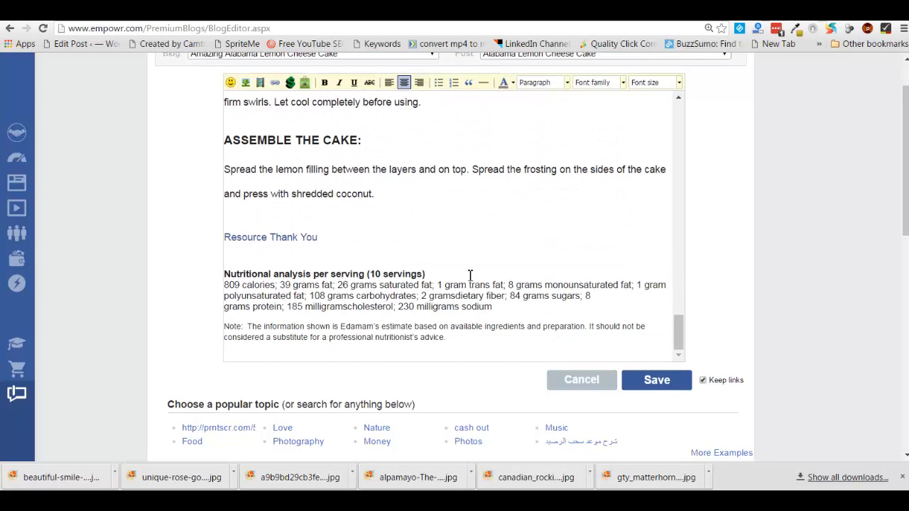
scroll(470, 275, down, 2)
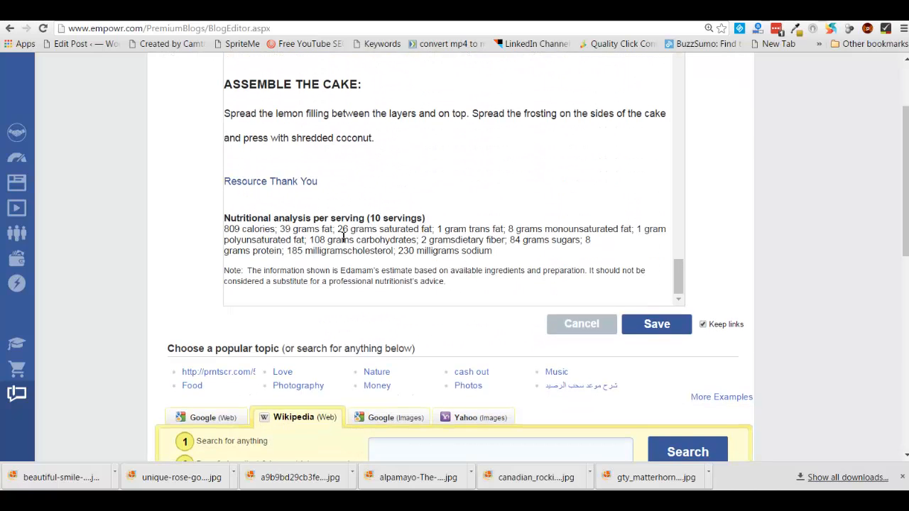
mouse_move(678, 284)
mouse_down()
mouse_move(681, 243)
mouse_move(681, 282)
mouse_up()
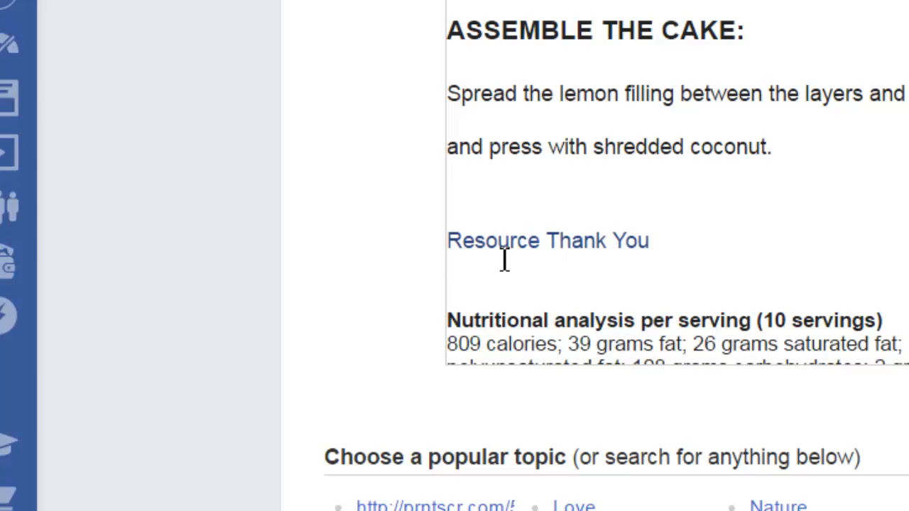
drag(657, 245, 446, 245)
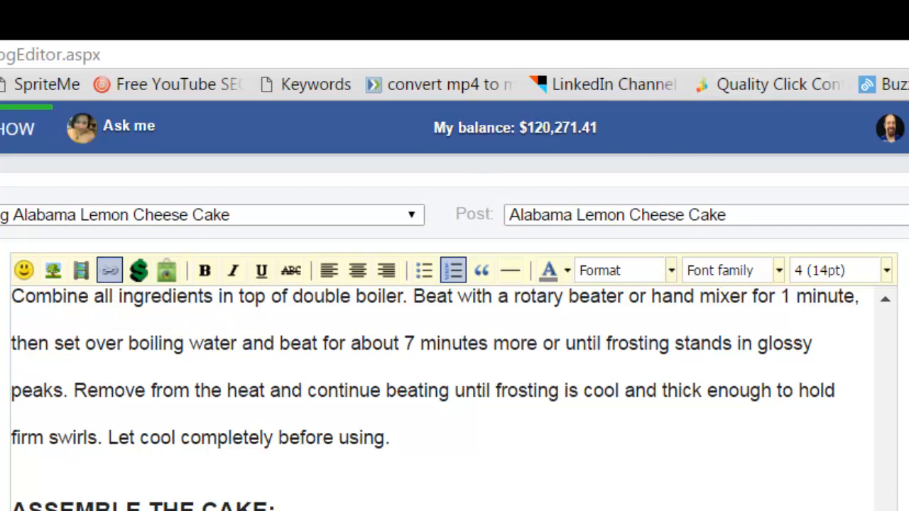
Step: Switch to the Chocolate Cake Recipe page, select its full web address as the source link, and return to the blog editor
click(908, 32)
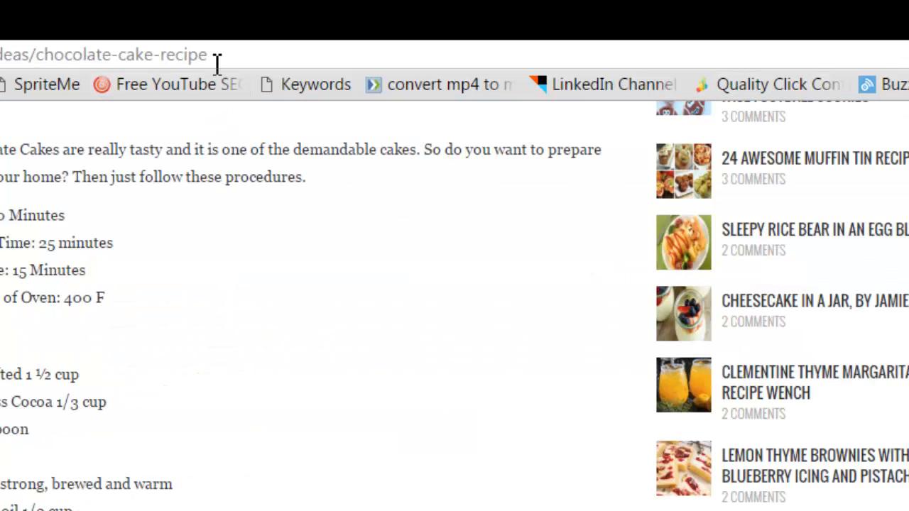
drag(230, 56, 1, 56)
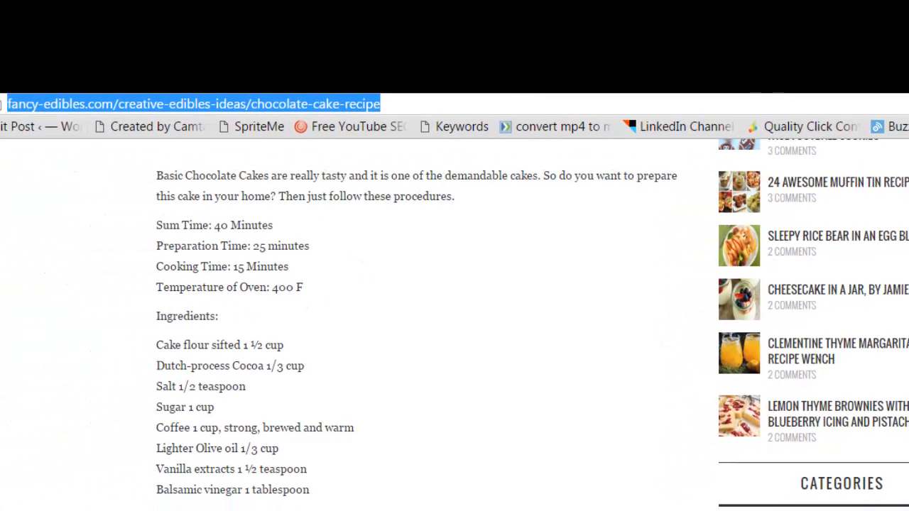
click(354, 82)
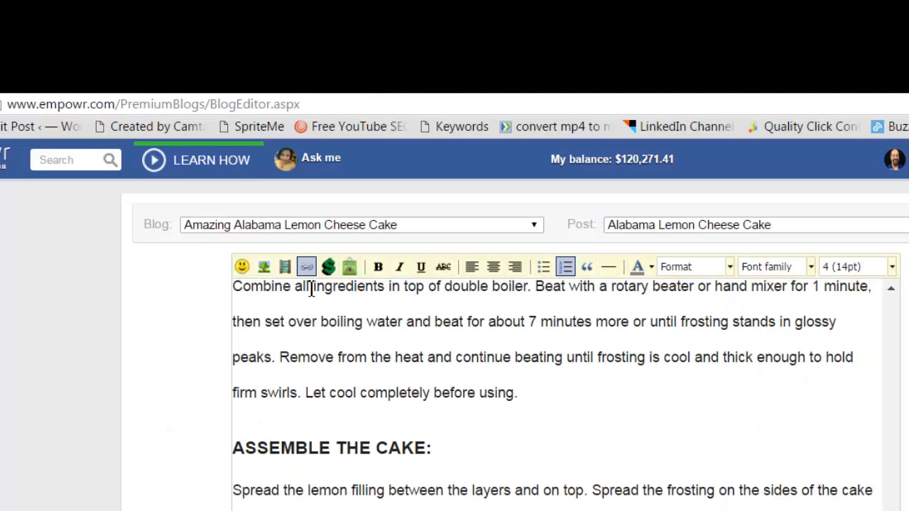
Step: View the link settings of the "Resource Thank You" text, cancel without changes and go back up to the preparation section
click(305, 267)
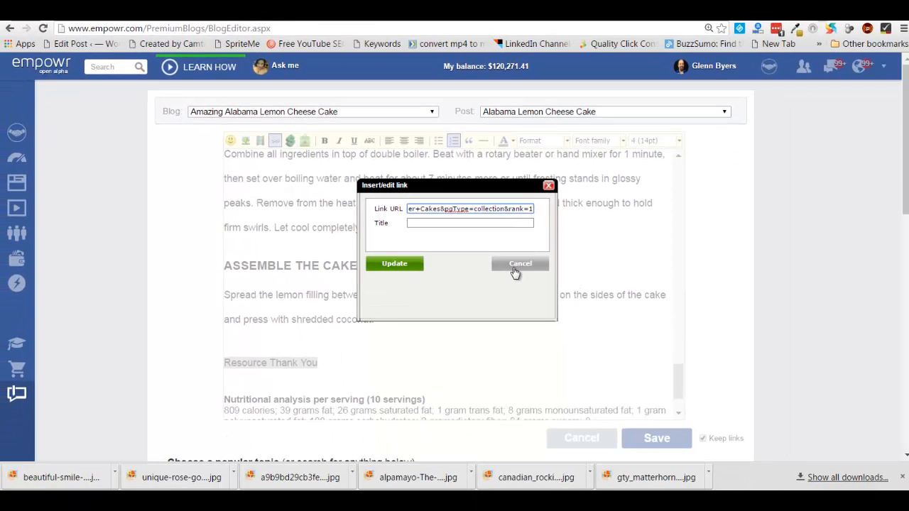
click(537, 287)
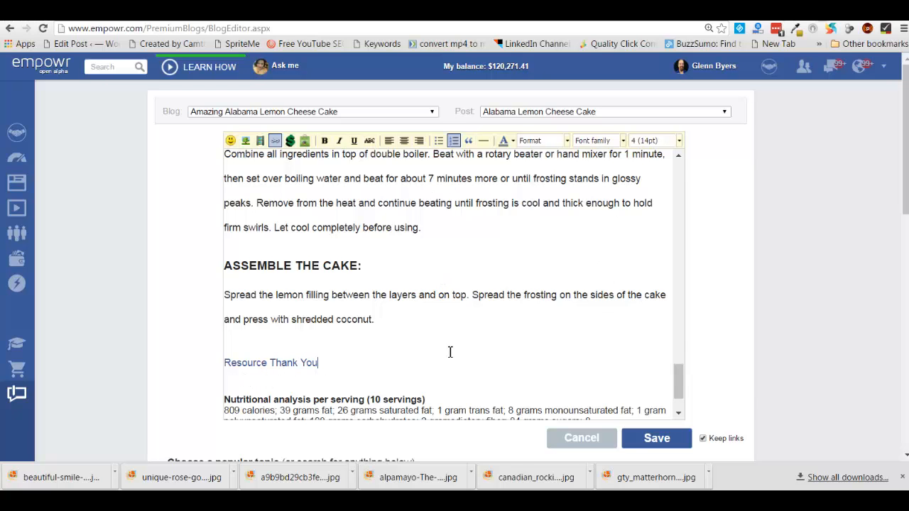
scroll(449, 351, up, 10)
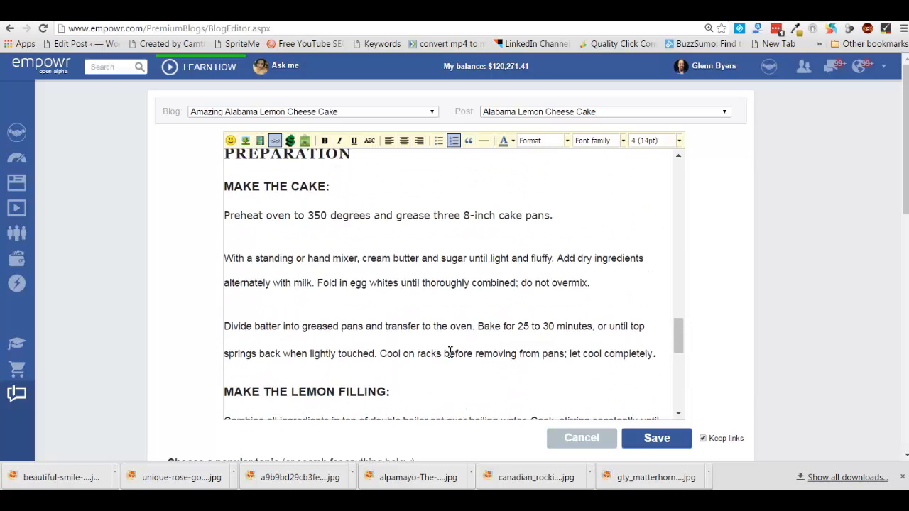
Step: Open the save form of the Alabama Lemon Cheese Cake post and examine its title and its search terms
scroll(449, 351, up, 10)
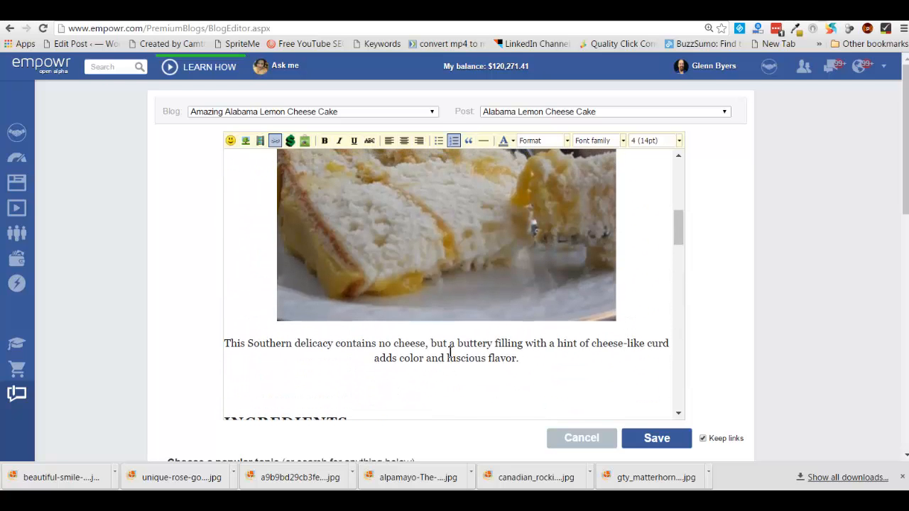
scroll(450, 352, up, 8)
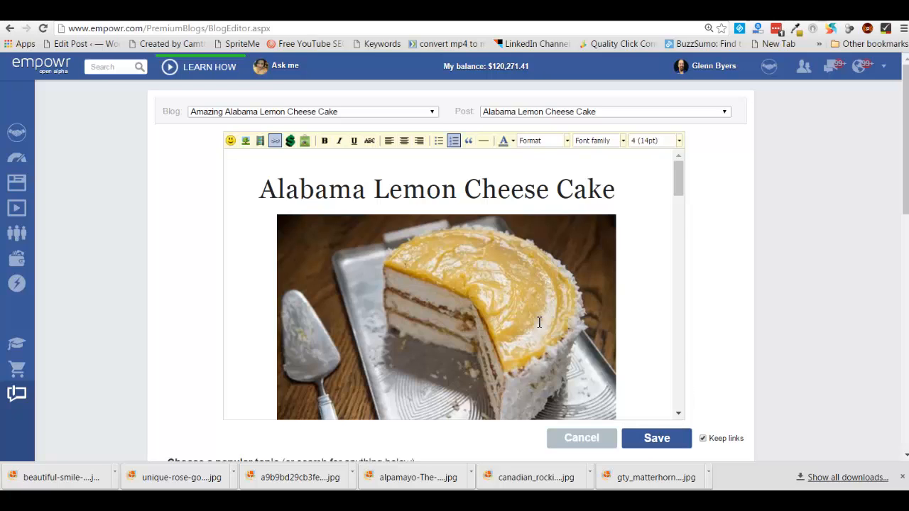
click(656, 438)
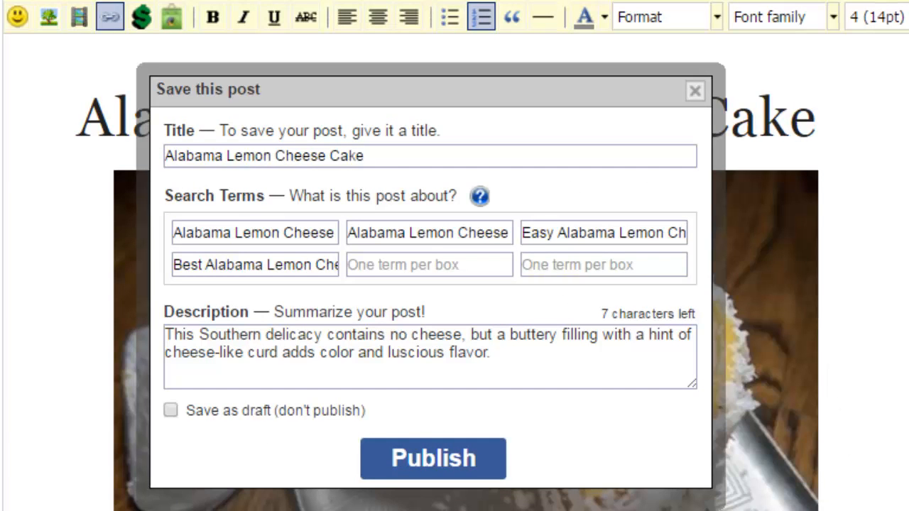
drag(374, 157, 165, 153)
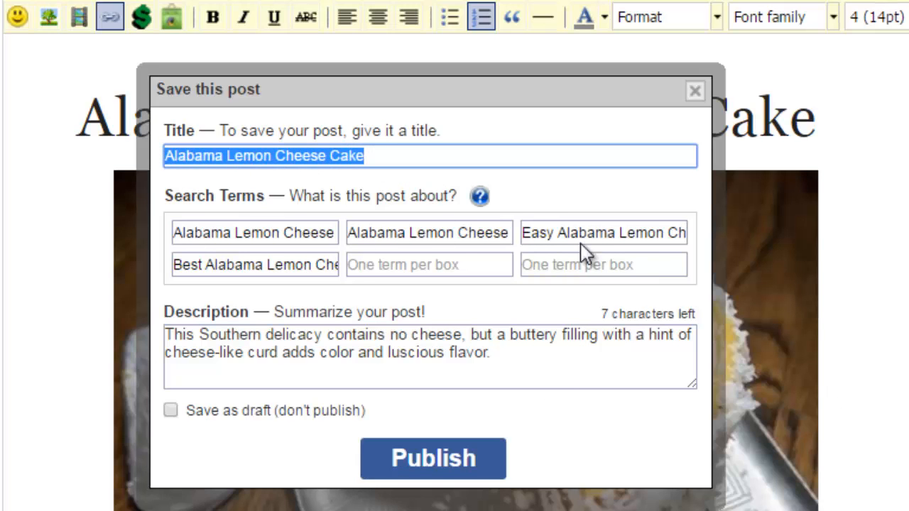
click(630, 266)
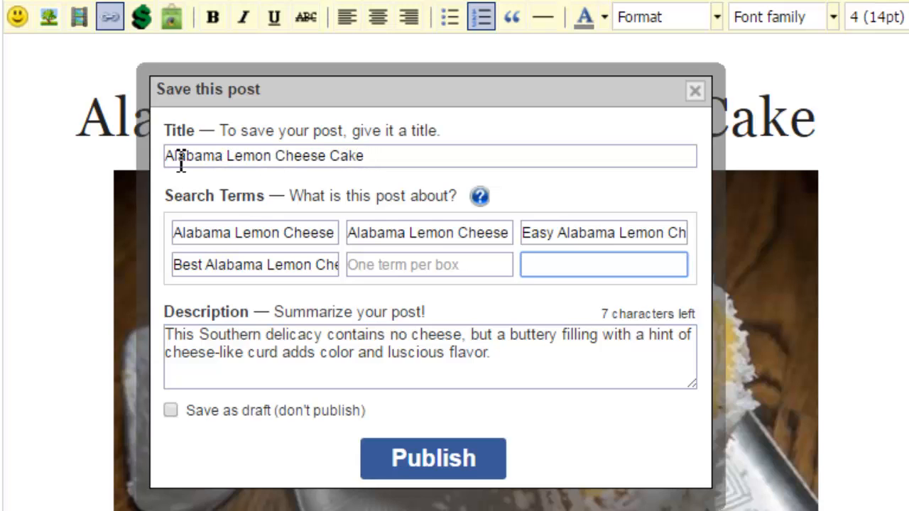
click(371, 157)
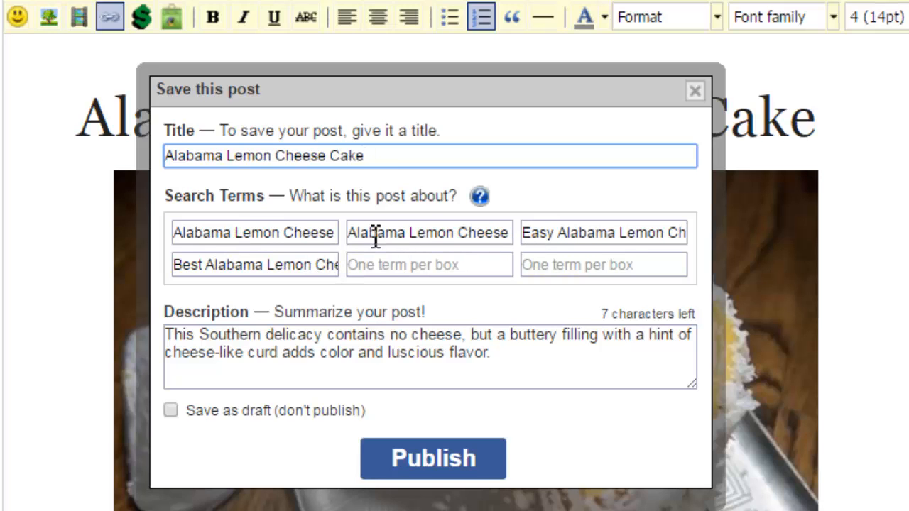
drag(354, 236, 548, 249)
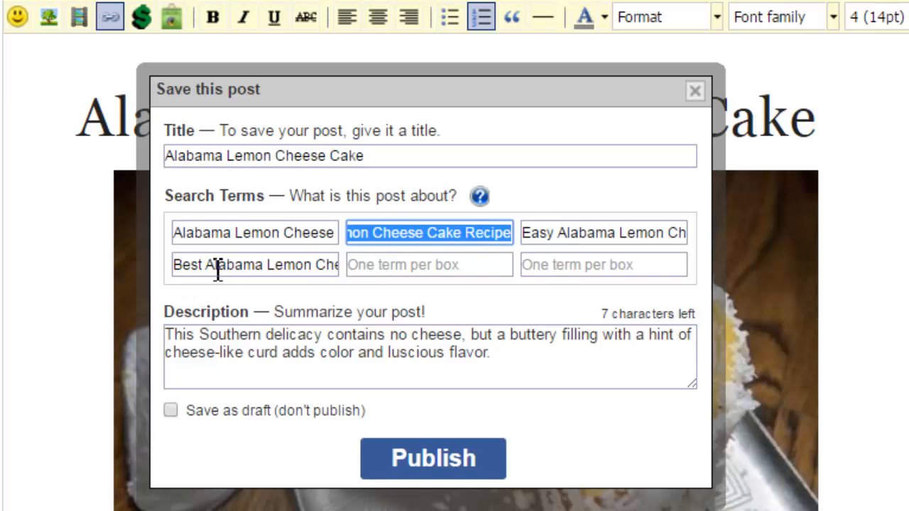
drag(210, 269, 355, 269)
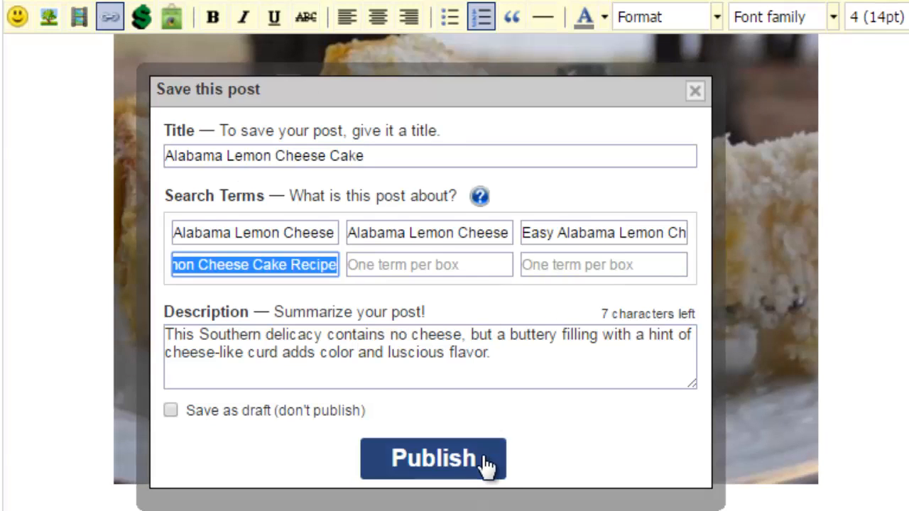
Step: Turn on the option to save the post as a draft without publishing, and save it
click(171, 410)
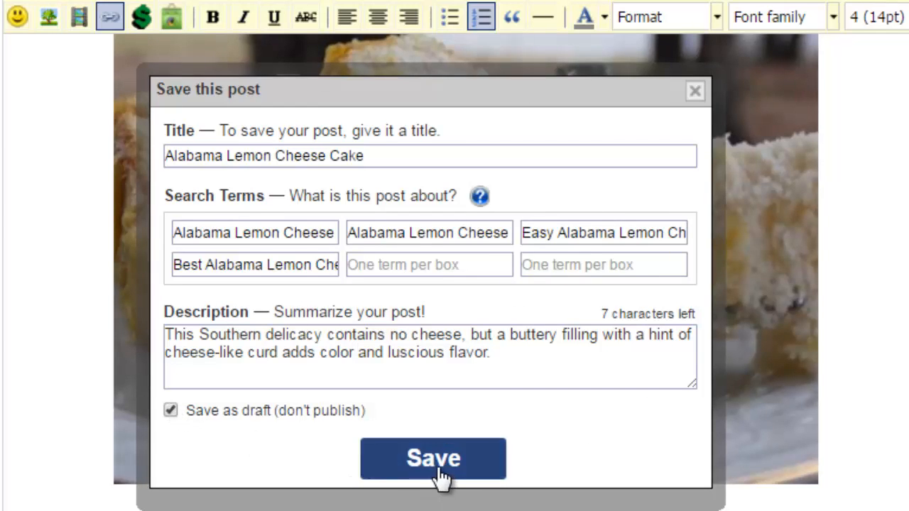
click(438, 461)
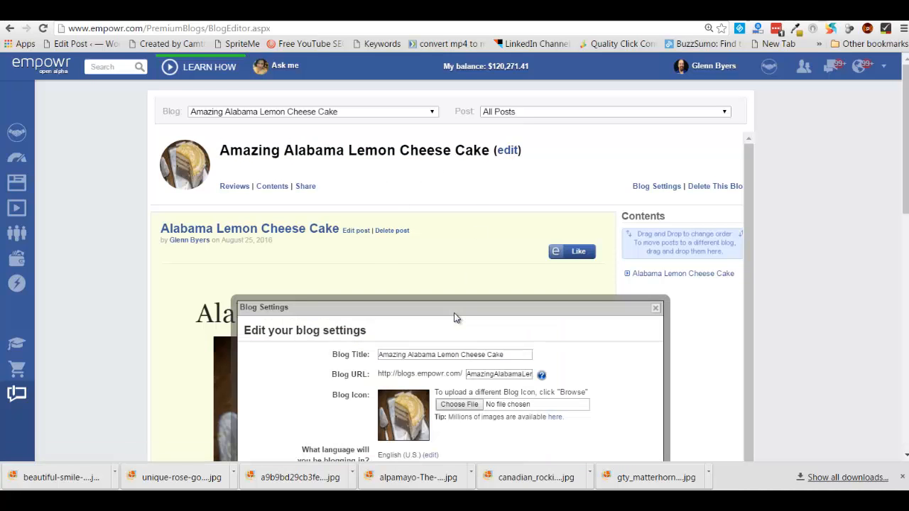
Step: Examine the blog title, starting with the word "Amazing", and the blog URL in the blog settings
scroll(454, 318, down, 3)
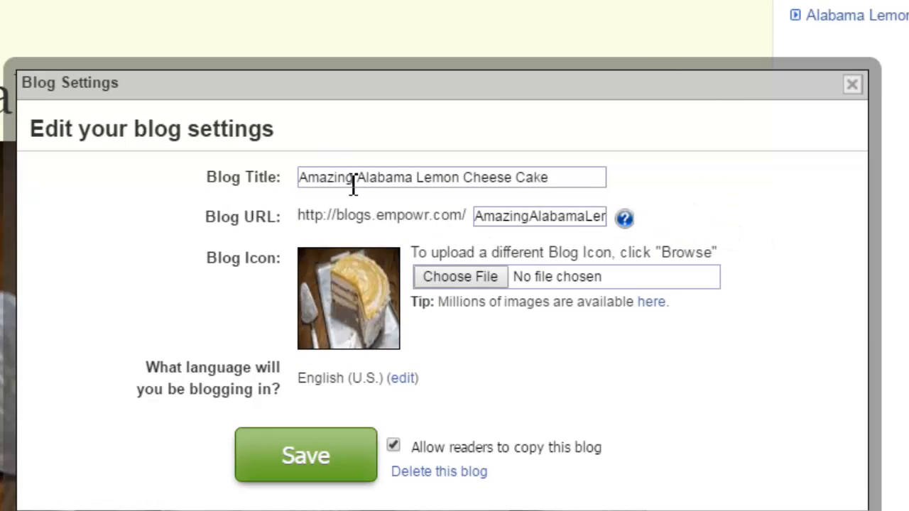
drag(355, 177, 219, 189)
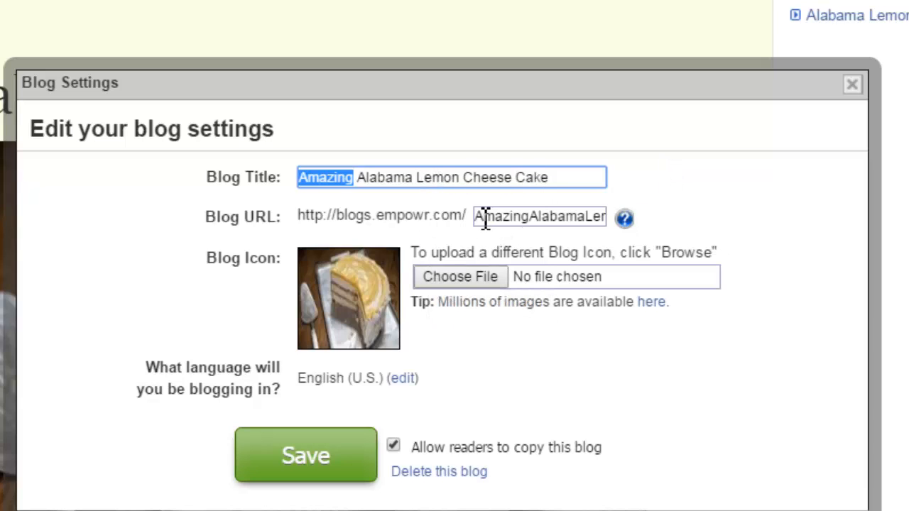
drag(480, 219, 623, 232)
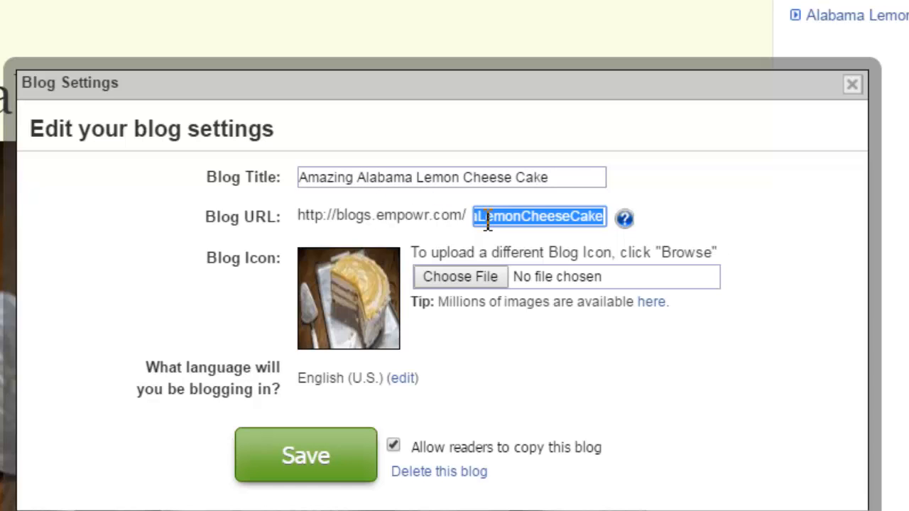
key(Left)
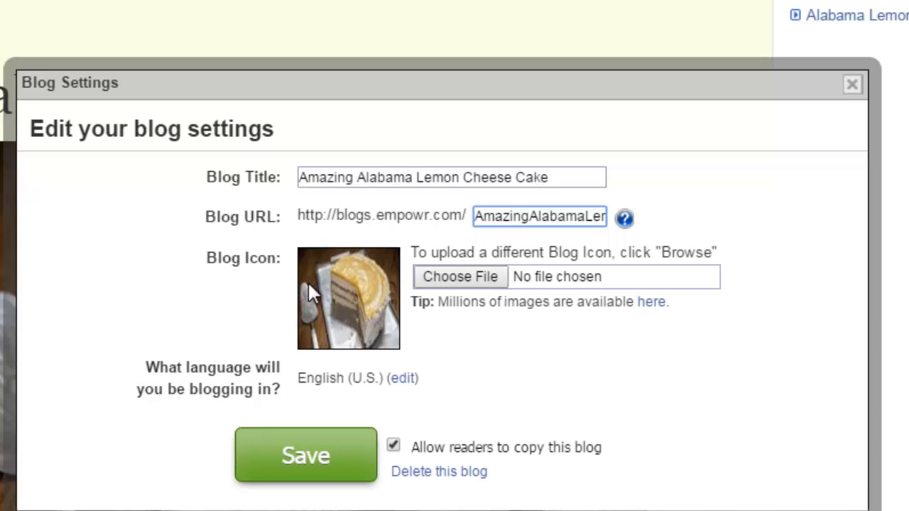
Step: Browse the picture files for a blog icon, cancel without choosing one, and save the blog settings
click(457, 277)
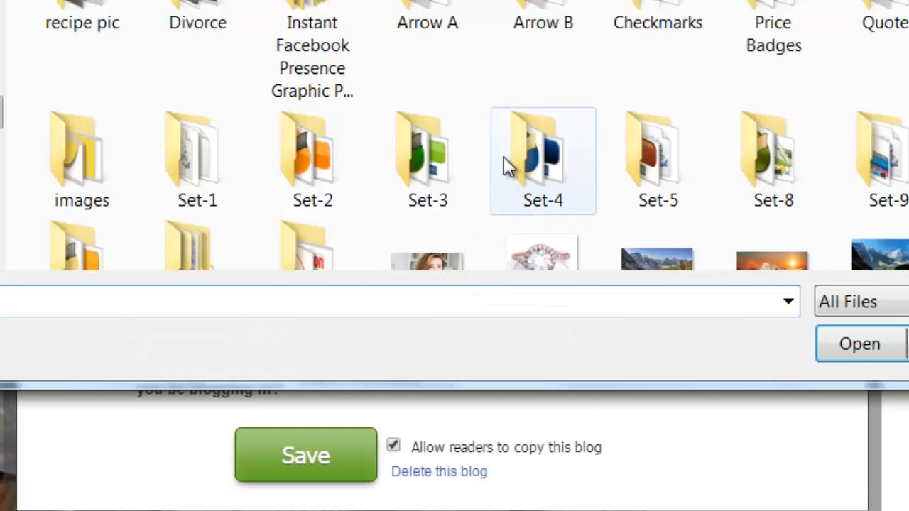
scroll(490, 78, down, 2)
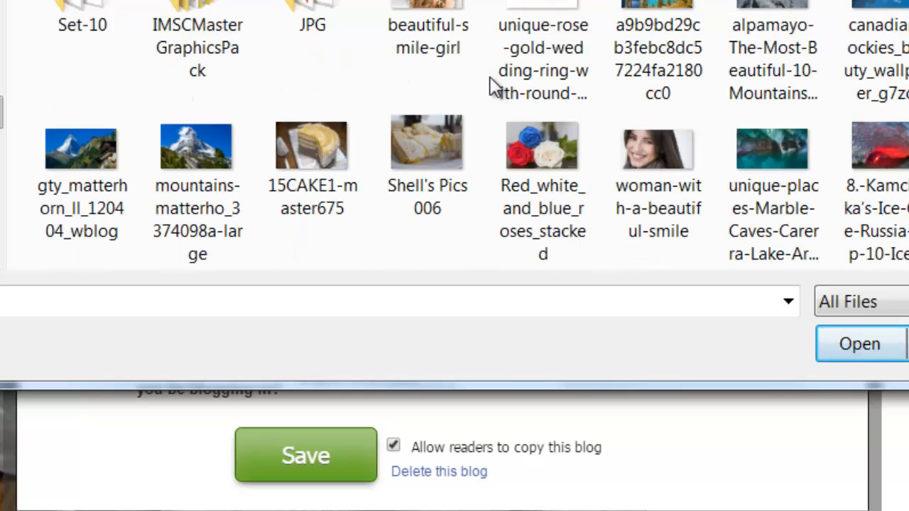
scroll(491, 85, up, 1)
scroll(491, 85, down, 1)
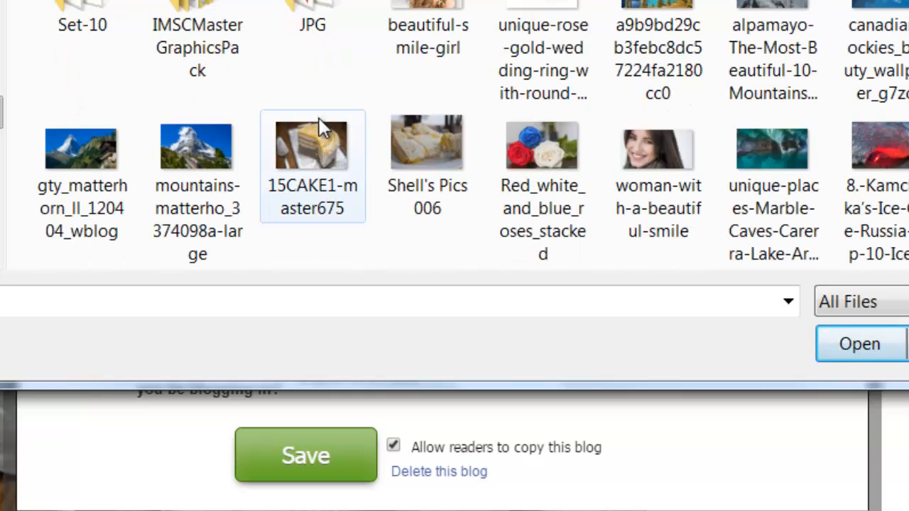
scroll(558, 155, up, 3)
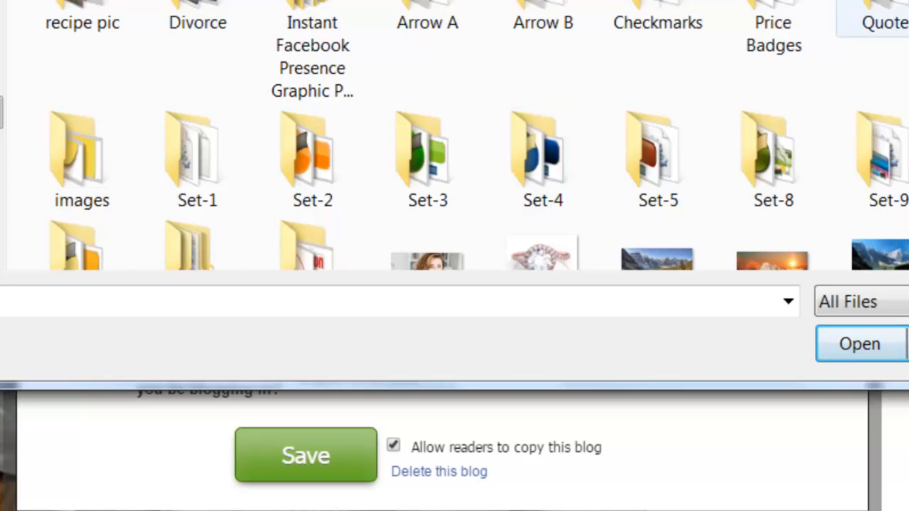
key(Escape)
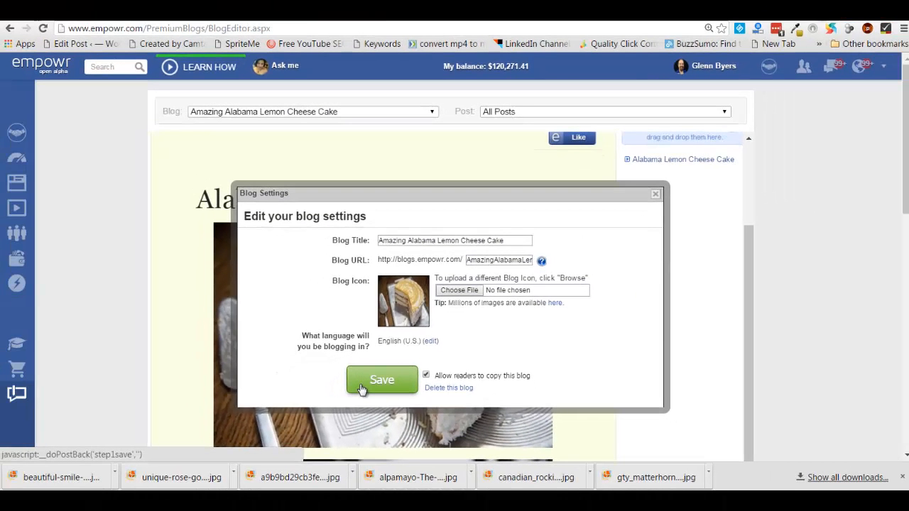
click(295, 446)
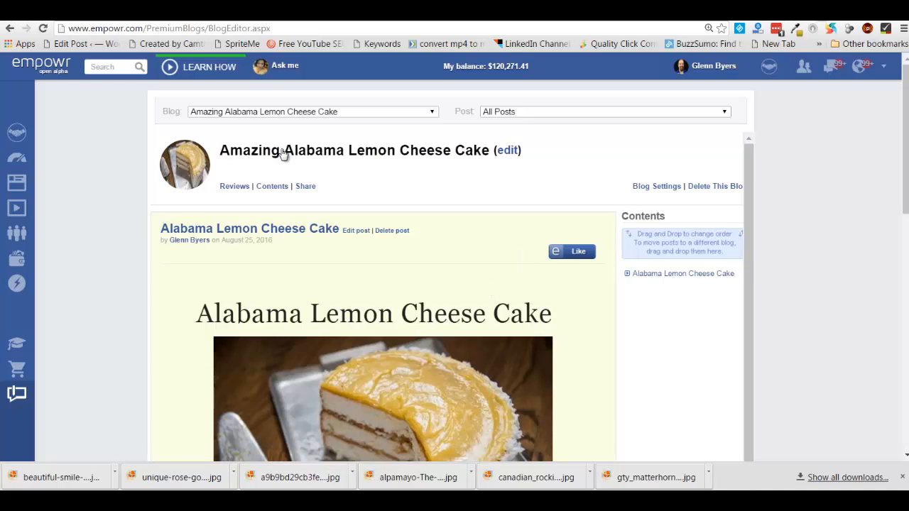
Step: Reopen the Alabama Lemon Cheese Cake post for editing, review its recipe through to the nutritional analysis, and open its save form
click(352, 235)
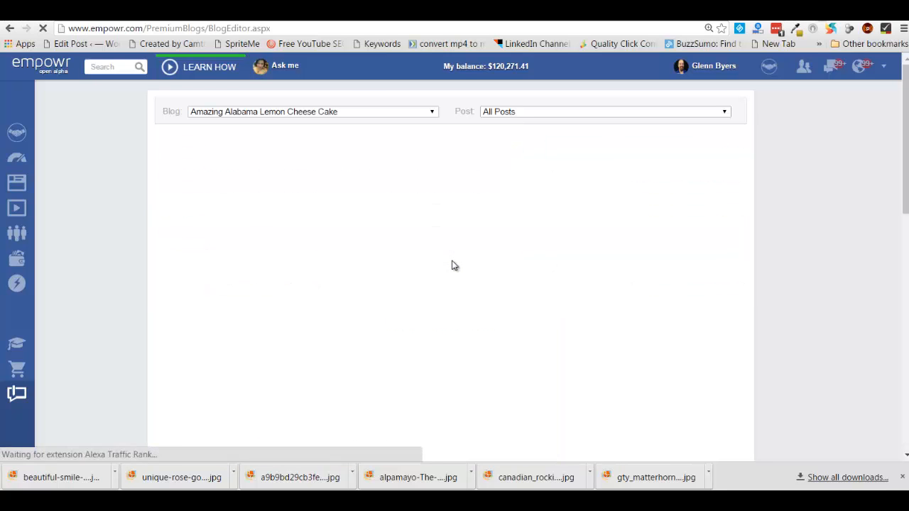
scroll(454, 262, down, 5)
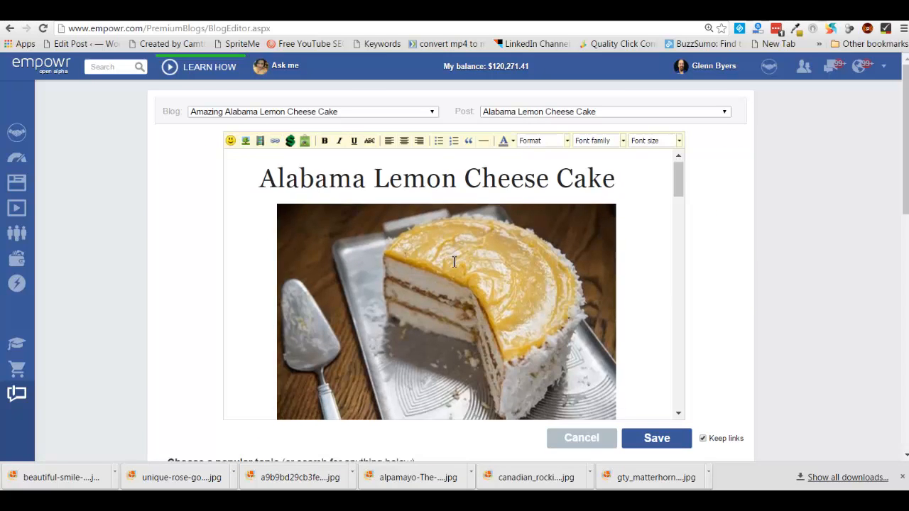
scroll(454, 262, down, 5)
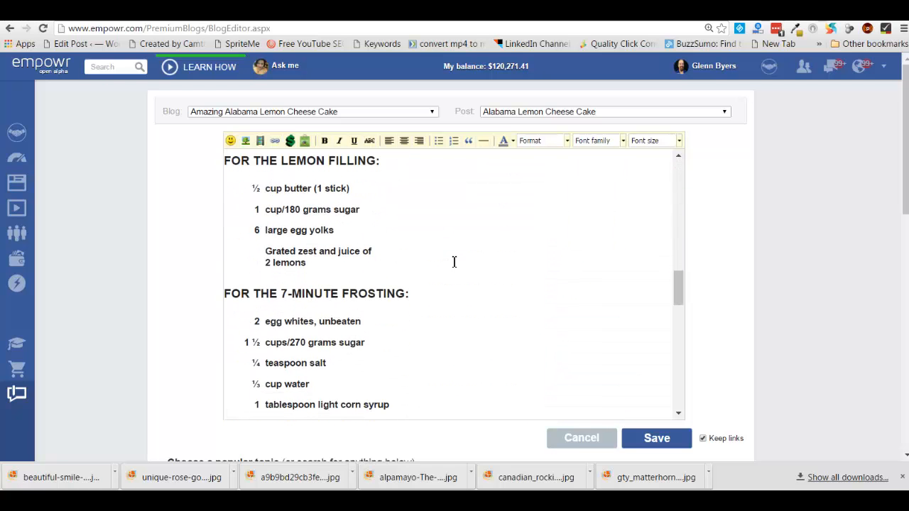
scroll(455, 262, down, 2)
scroll(454, 262, up, 6)
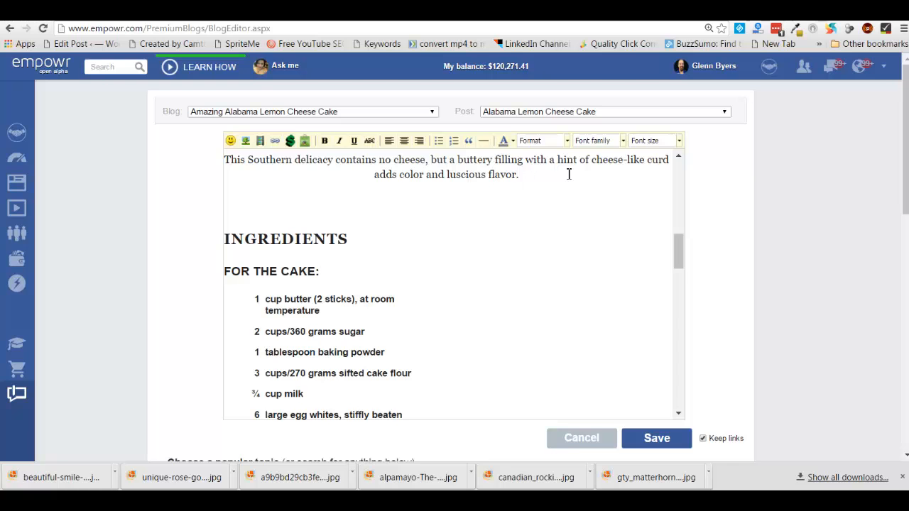
scroll(471, 311, down, 8)
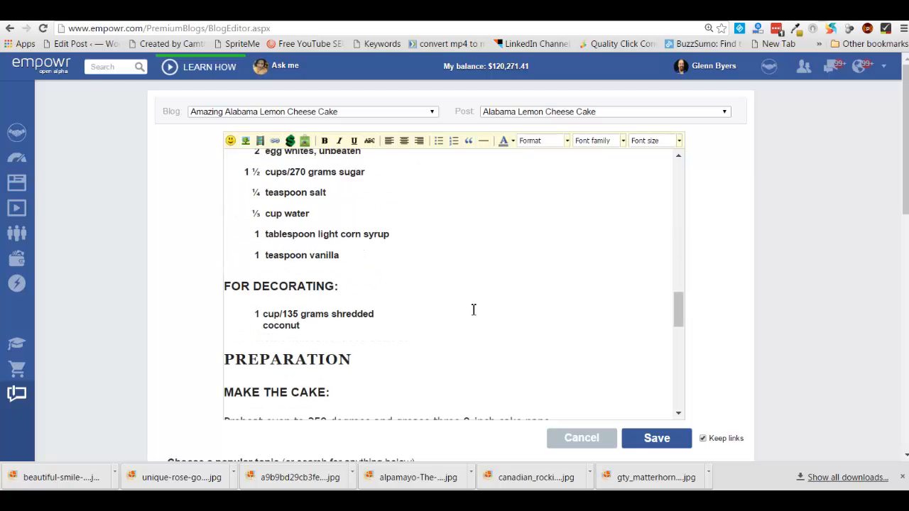
scroll(474, 309, down, 10)
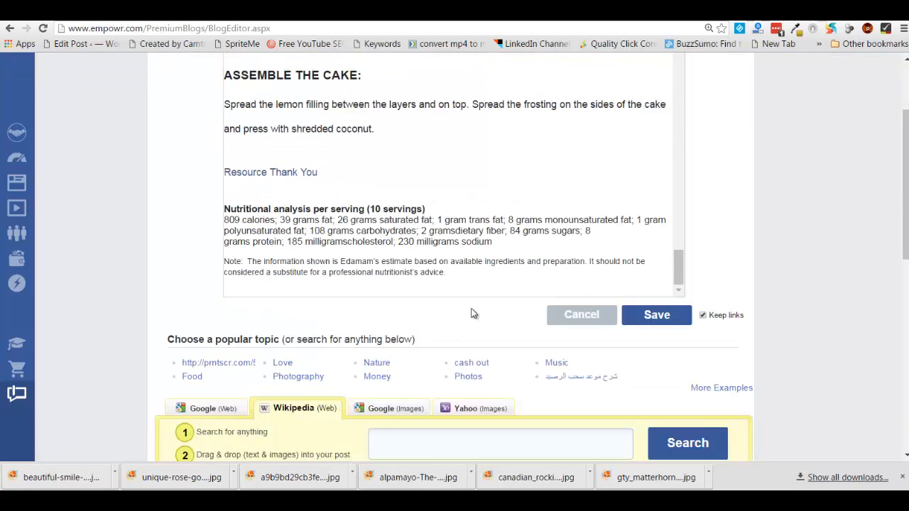
scroll(474, 313, up, 6)
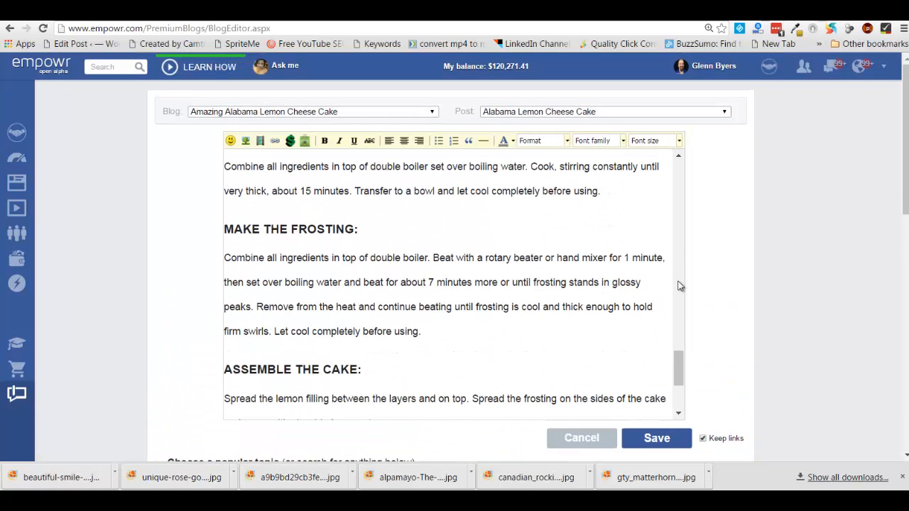
click(653, 437)
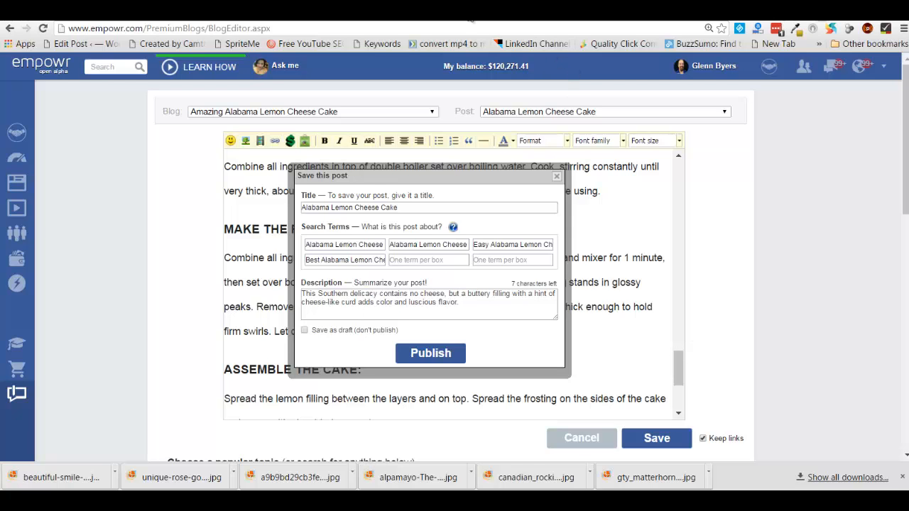
Step: Open the account balance page and view the earnings breakdown for August 22, 2016 in the balance maturity chart
click(463, 68)
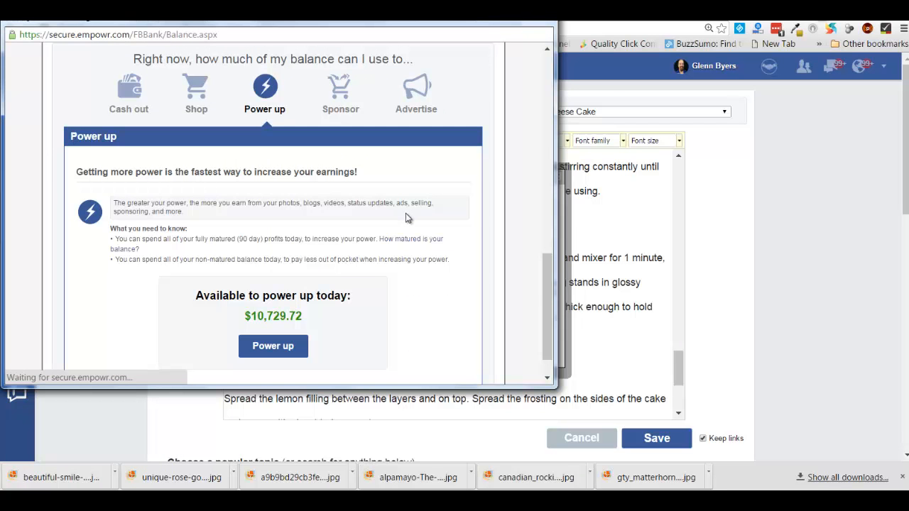
scroll(407, 214, down, 2)
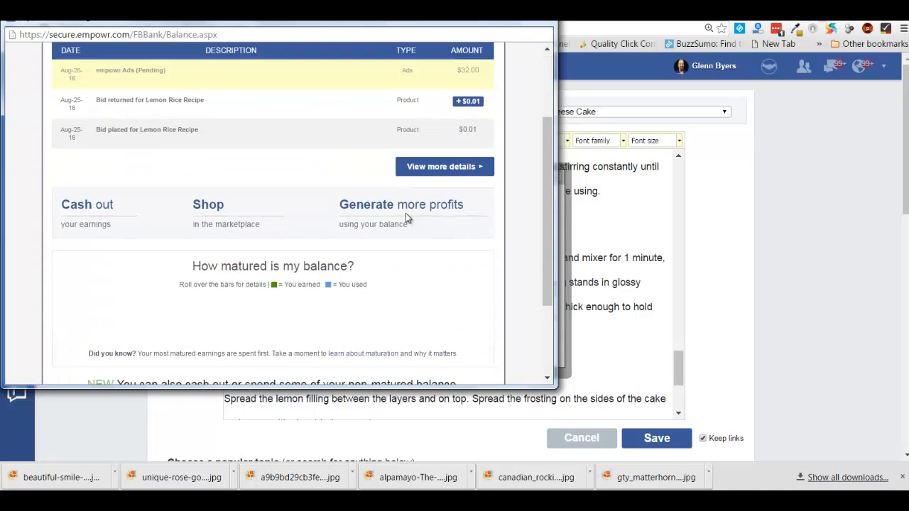
scroll(407, 218, down, 2)
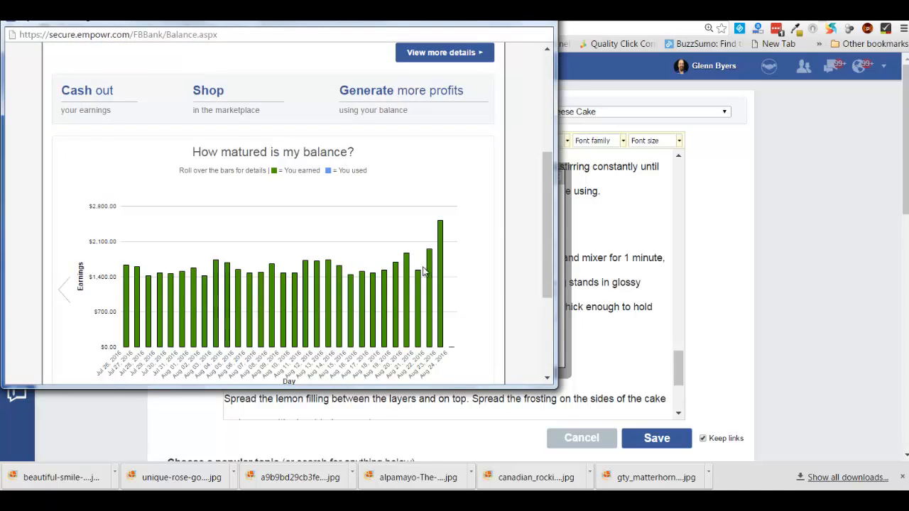
mouse_move(429, 273)
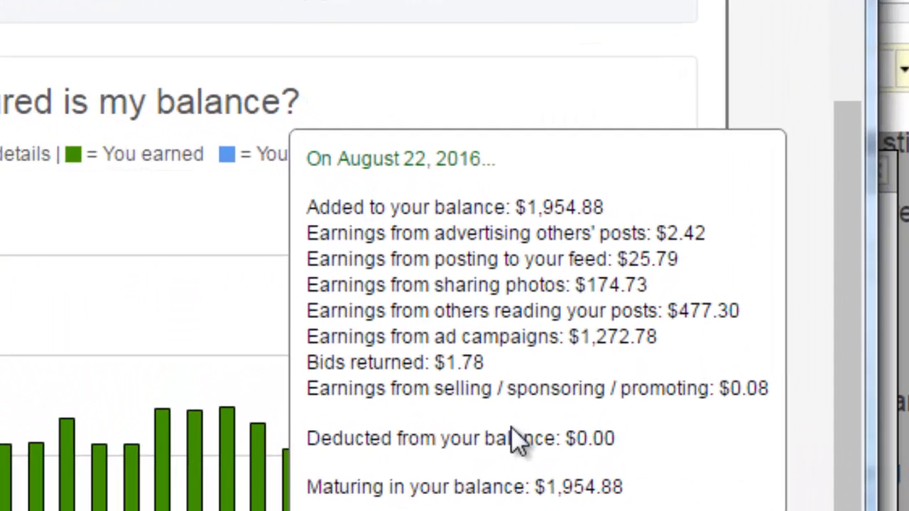